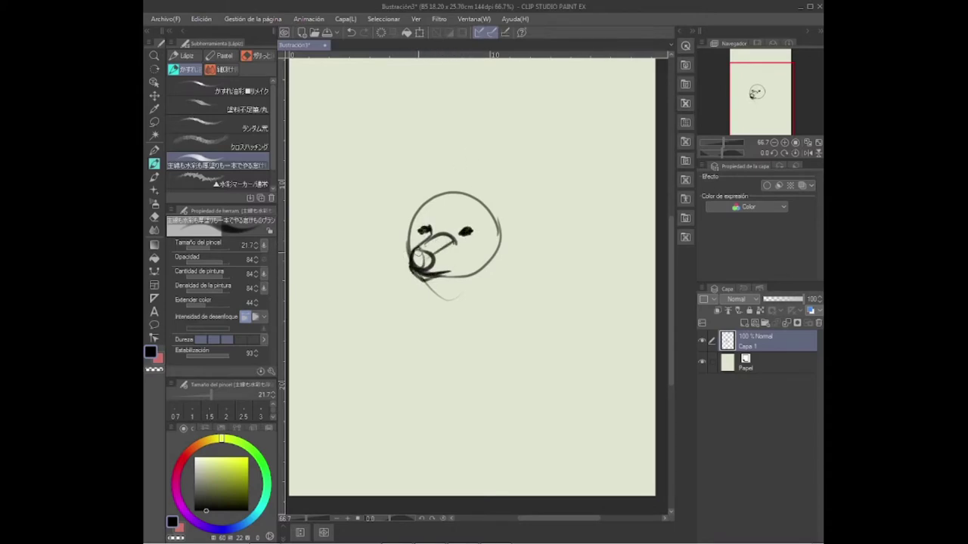
- Sketch both pointed ears, the outer muzzle line and the shaggy sides of the husky's head around the circle
left_click_drag(407, 213, 410, 239)
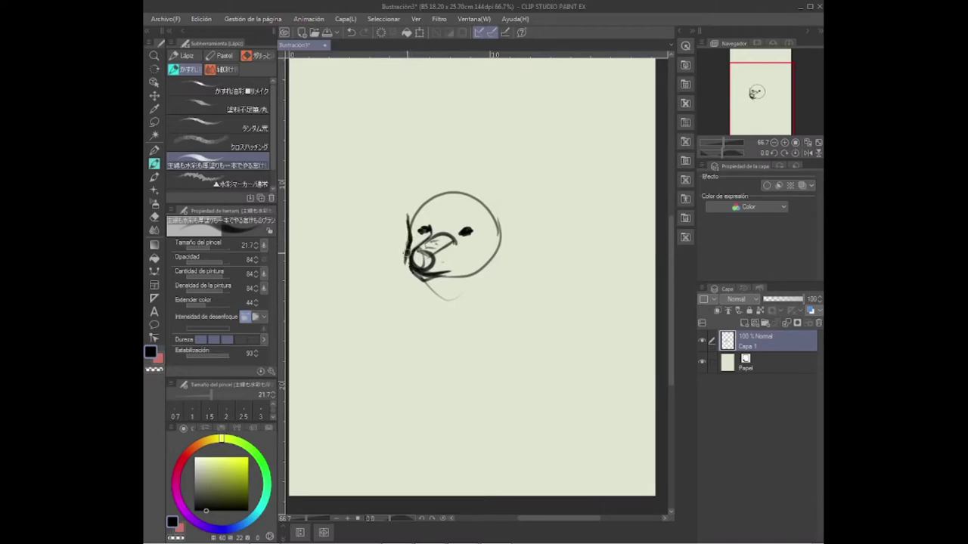
mouse_move(477, 180)
left_mouse_down()
mouse_move(496, 159)
mouse_move(513, 227)
mouse_move(483, 193)
mouse_move(499, 163)
left_mouse_up()
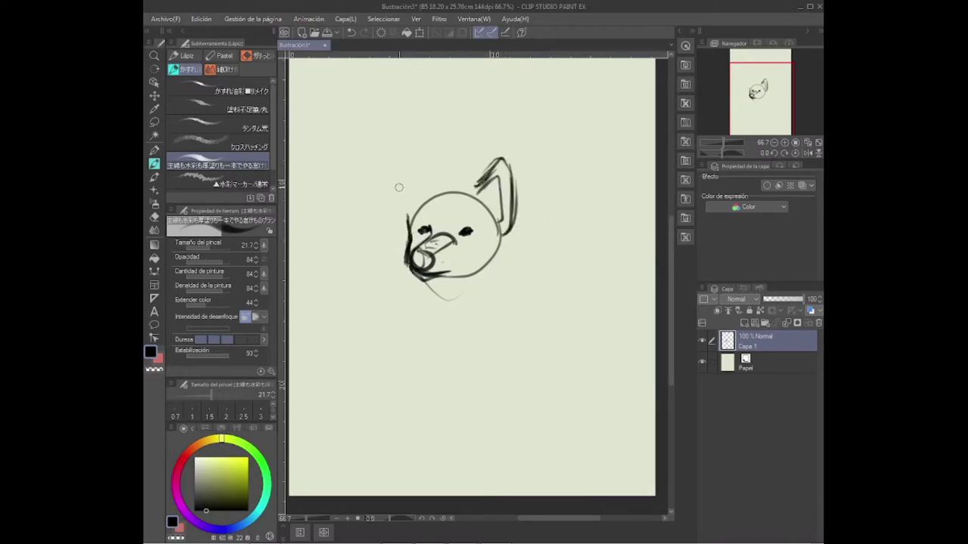
mouse_move(434, 186)
left_mouse_down()
mouse_move(395, 201)
mouse_move(384, 286)
left_mouse_up()
left_click_drag(514, 224, 527, 294)
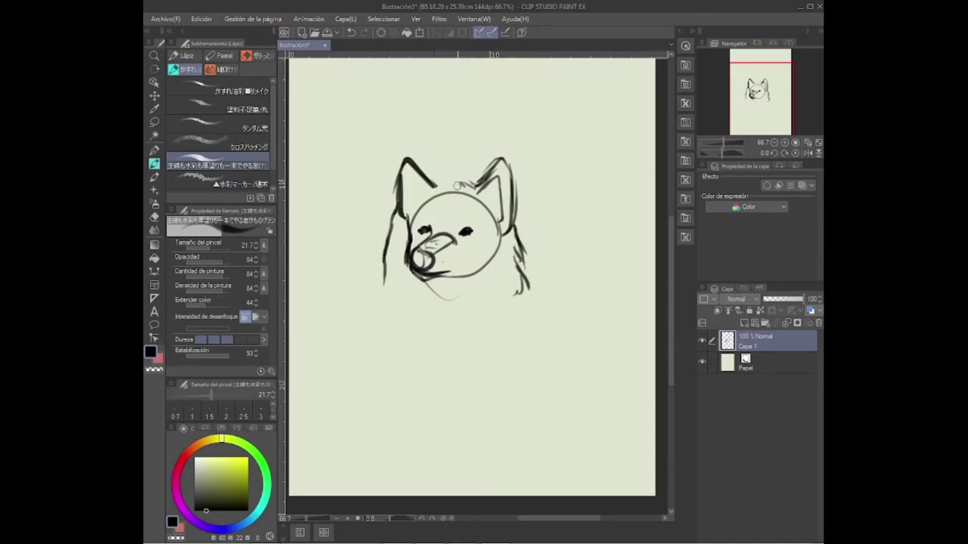
- Sketch a V-shaped neck outline below the head, meeting in a short vertical stroke at its tip
mouse_move(437, 254)
left_mouse_down()
mouse_move(424, 271)
mouse_move(412, 349)
left_mouse_up()
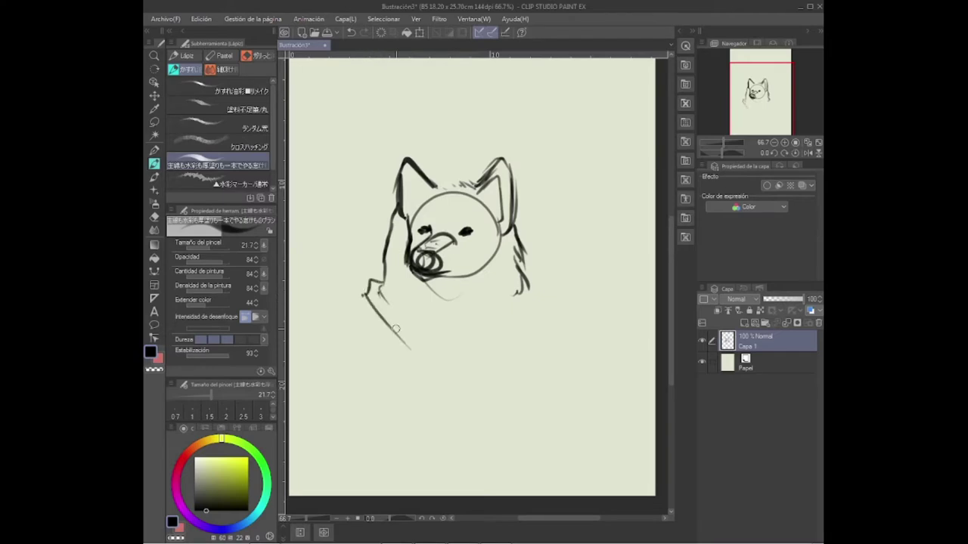
left_click_drag(374, 288, 456, 378)
left_click_drag(522, 295, 474, 349)
left_click_drag(505, 313, 446, 371)
left_click_drag(458, 356, 456, 387)
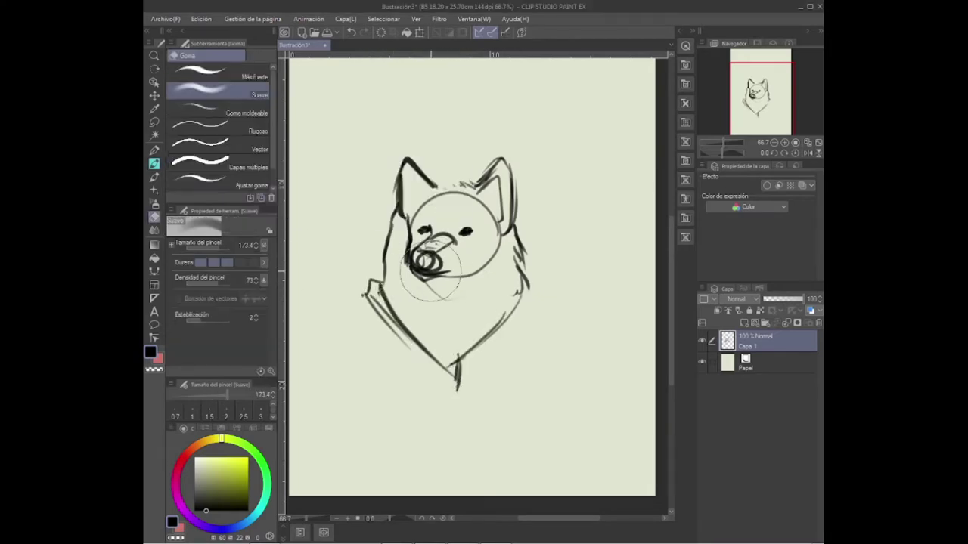
- Clean up the muzzle and nose lines with the eraser, and sketch fur strokes along the jaw and chest
left_click_drag(424, 263, 352, 263)
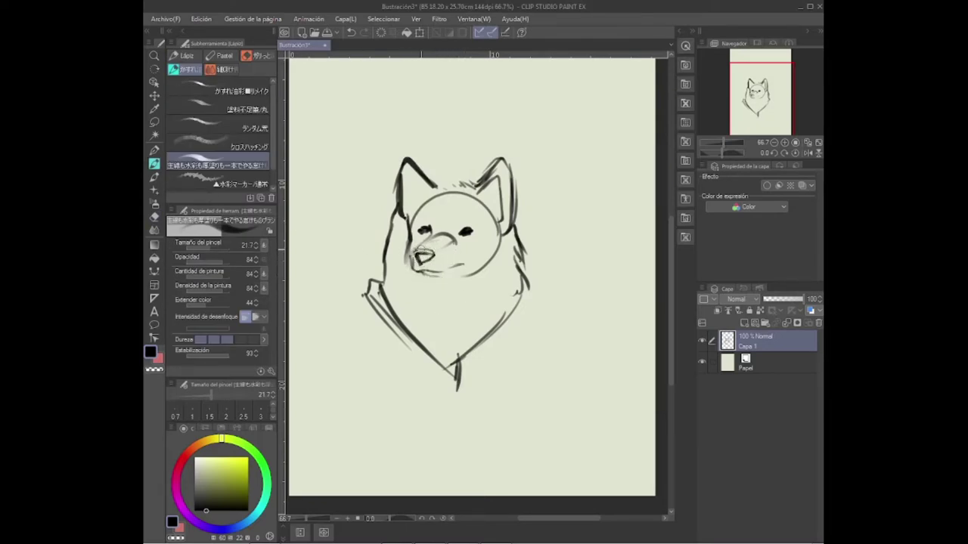
left_click_drag(403, 284, 440, 313)
mouse_move(390, 264)
left_mouse_down()
mouse_move(402, 279)
mouse_move(492, 292)
left_mouse_up()
mouse_move(513, 278)
left_mouse_down()
mouse_move(496, 291)
mouse_move(484, 287)
left_mouse_up()
mouse_move(441, 314)
left_mouse_down()
mouse_move(455, 330)
mouse_move(472, 319)
left_mouse_up()
left_click_drag(499, 295, 496, 301)
left_click_drag(363, 295, 335, 360)
left_click_drag(362, 297, 355, 316)
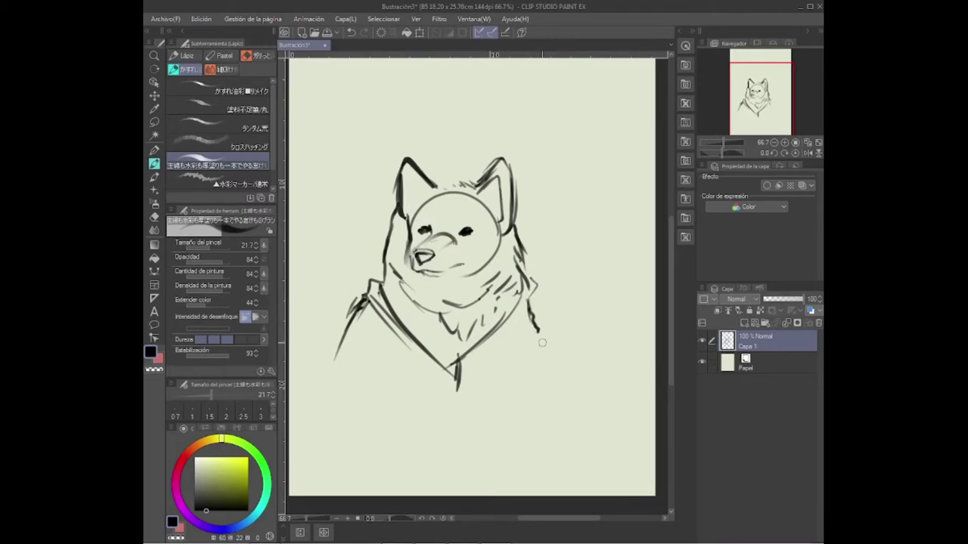
left_click(154, 217)
left_click_drag(529, 303, 535, 354)
left_click_drag(364, 318, 343, 356)
- Strengthen the V-shaped neck outline with long, heavy diagonal strokes extending outward on both sides
left_click(154, 163)
left_click_drag(363, 268, 458, 386)
left_click_drag(335, 223, 416, 329)
mouse_move(591, 259)
left_mouse_down()
mouse_move(471, 366)
mouse_move(475, 375)
left_mouse_up()
left_click_drag(588, 270, 459, 384)
left_click_drag(605, 229, 448, 377)
- Add fur and marking strokes to the husky's forehead, brows and cheek
key("ctrl+minus")
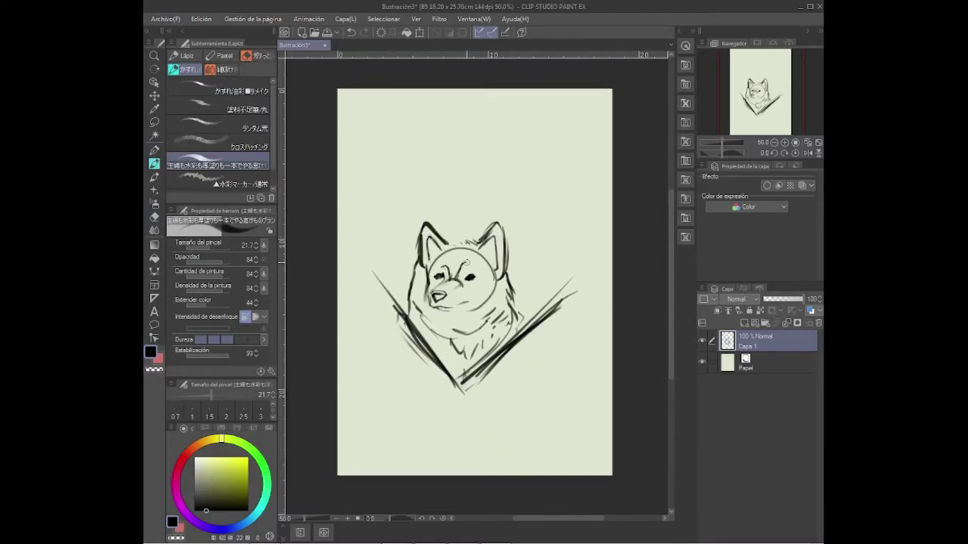
left_click_drag(479, 278, 502, 291)
left_click_drag(450, 256, 440, 266)
mouse_move(470, 250)
left_mouse_down()
mouse_move(451, 265)
mouse_move(480, 274)
left_mouse_up()
- Lasso the whole sketch, enlarge it to 132% and recentre it on the page, then clear the selection
left_click(155, 122)
mouse_move(353, 198)
left_mouse_down()
mouse_move(486, 154)
mouse_move(402, 172)
left_mouse_up()
key("ctrl+t")
mouse_move(600, 423)
left_mouse_down()
mouse_move(641, 464)
mouse_move(588, 425)
mouse_move(641, 458)
left_mouse_up()
left_click_drag(498, 319, 487, 300)
left_click_drag(631, 442, 655, 464)
left_click_drag(459, 317, 450, 313)
left_click_drag(647, 460, 656, 469)
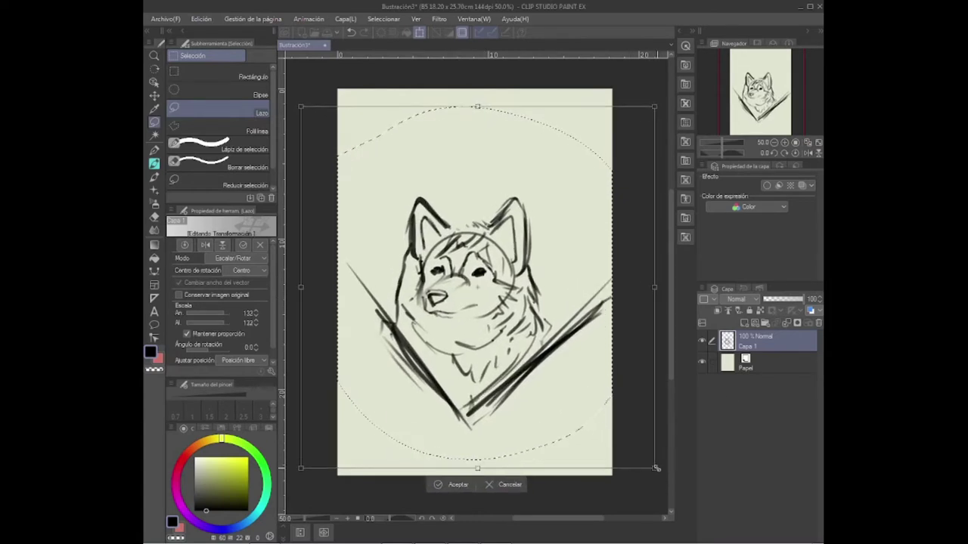
key("Return")
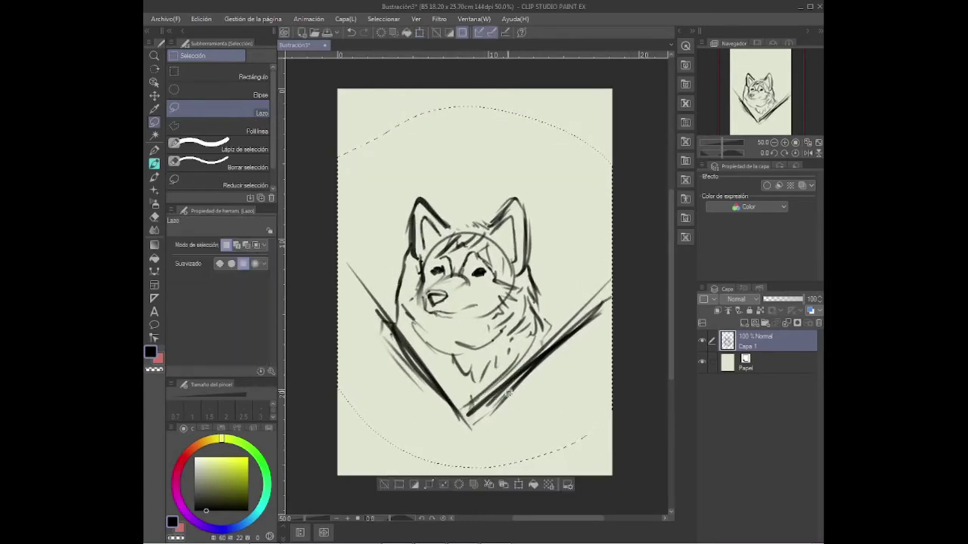
left_click(384, 485)
- Sketch two long body lines running down from the V-shaped collar towards the page's lower edge
left_click(156, 166)
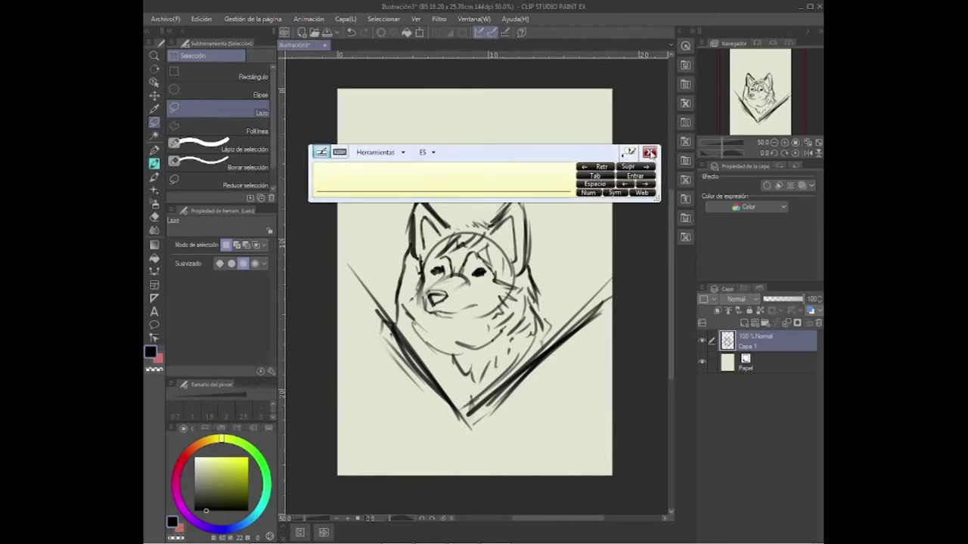
left_click(648, 154)
left_click_drag(384, 342, 355, 462)
left_click_drag(541, 363, 541, 463)
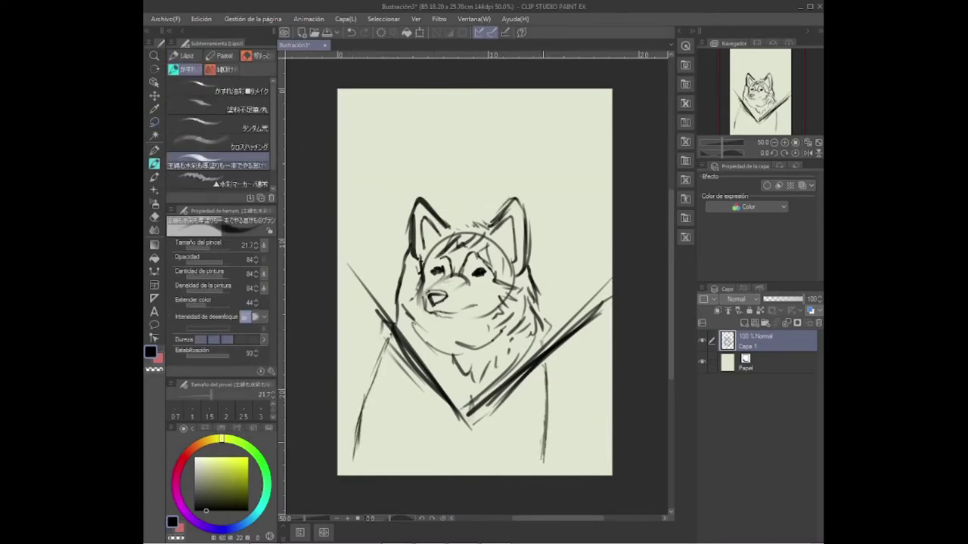
- Try two more body strokes, undo them, and draw a small mark where the body meets the collar
left_click_drag(388, 378, 381, 415)
left_click_drag(465, 390, 438, 476)
key("ctrl+z")
key("ctrl+z")
left_click_drag(386, 358, 381, 323)
- Add a new layer and place it beneath the sketch layer
left_click(744, 323)
left_click(752, 357)
mouse_move(797, 298)
left_mouse_down()
mouse_move(787, 308)
mouse_move(806, 301)
left_mouse_up()
left_click_drag(761, 345, 760, 338)
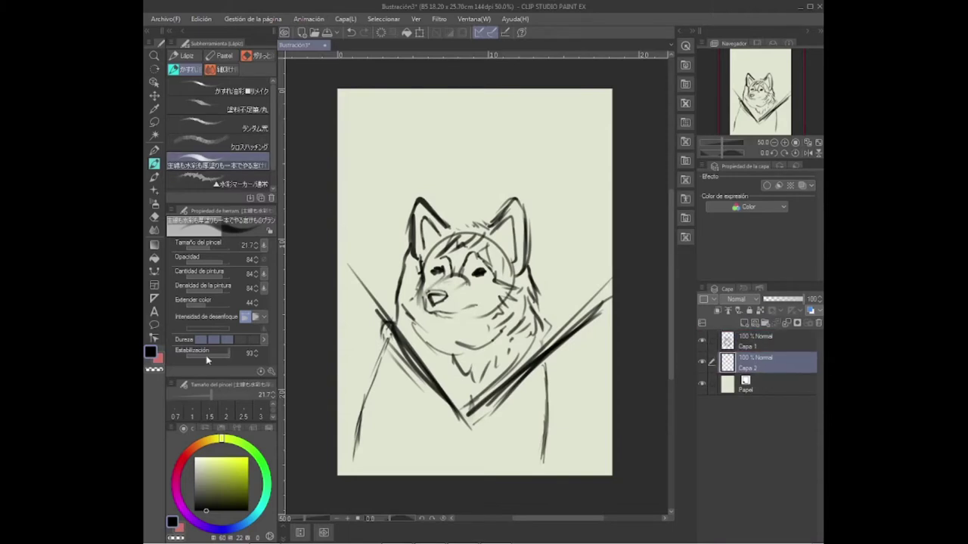
- Paint the face, chest and inner ears pale yellow with the brush at size 83.3
left_click(215, 248)
left_click_drag(211, 478, 208, 459)
mouse_move(464, 289)
left_mouse_down()
mouse_move(480, 273)
mouse_move(501, 296)
mouse_move(491, 307)
mouse_move(464, 282)
mouse_move(493, 289)
mouse_move(424, 295)
mouse_move(486, 313)
mouse_move(439, 323)
mouse_move(455, 326)
mouse_move(430, 335)
mouse_move(488, 330)
mouse_move(483, 351)
mouse_move(450, 342)
mouse_move(473, 390)
left_mouse_up()
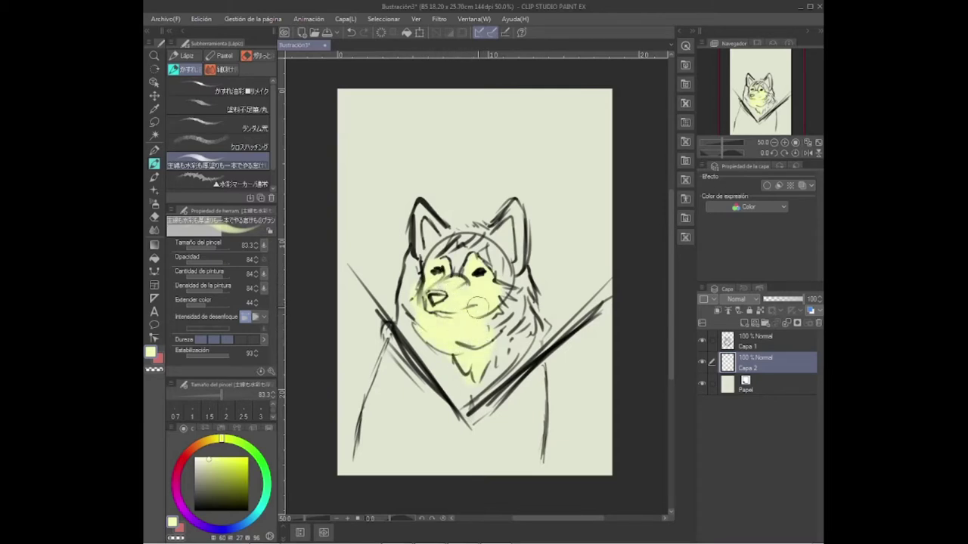
mouse_move(493, 285)
left_mouse_down()
mouse_move(490, 337)
mouse_move(467, 363)
left_mouse_up()
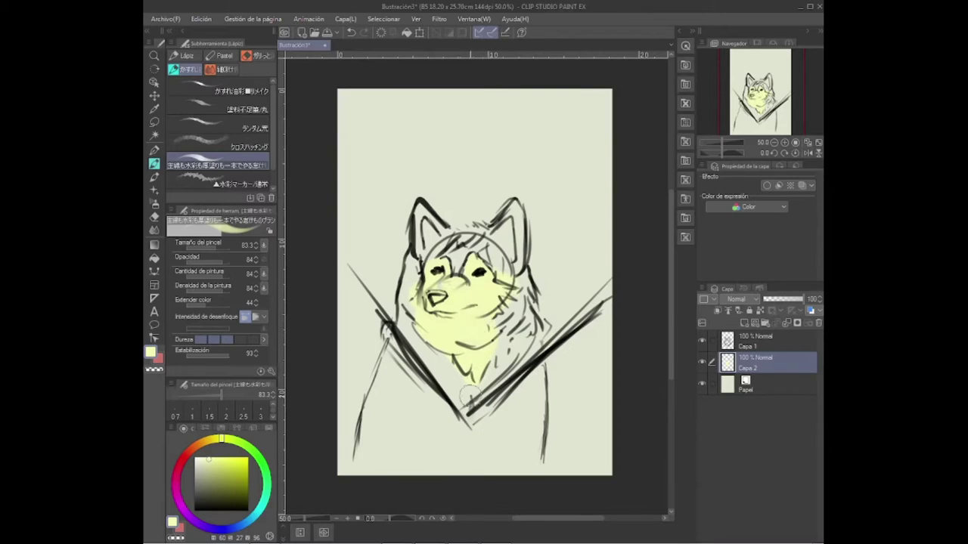
mouse_move(499, 253)
left_mouse_down()
mouse_move(505, 226)
mouse_move(498, 233)
left_mouse_up()
left_click_drag(427, 221, 435, 243)
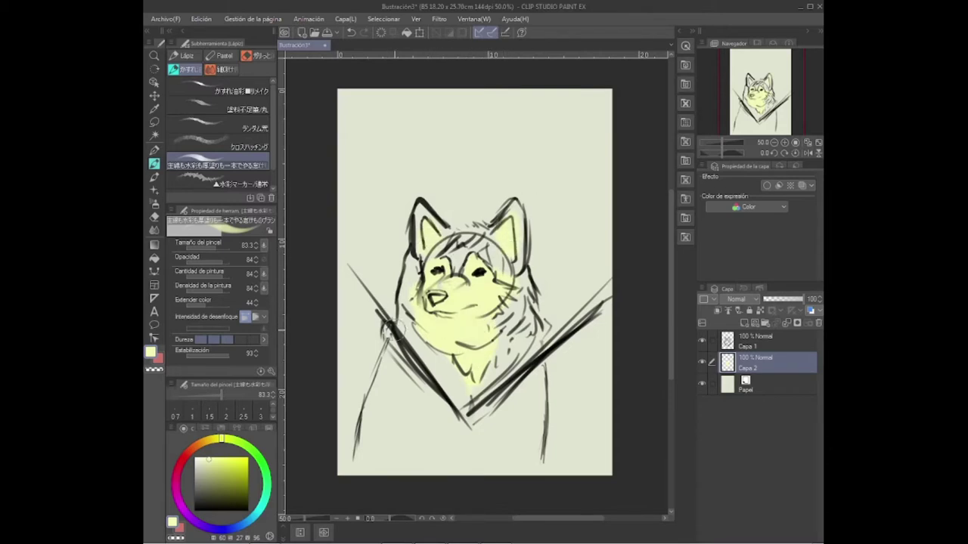
- Choose a dark greyish blue and paint the fur around the ear and cheek on the head's right side
left_click(205, 248)
left_click(242, 524)
left_click(234, 497)
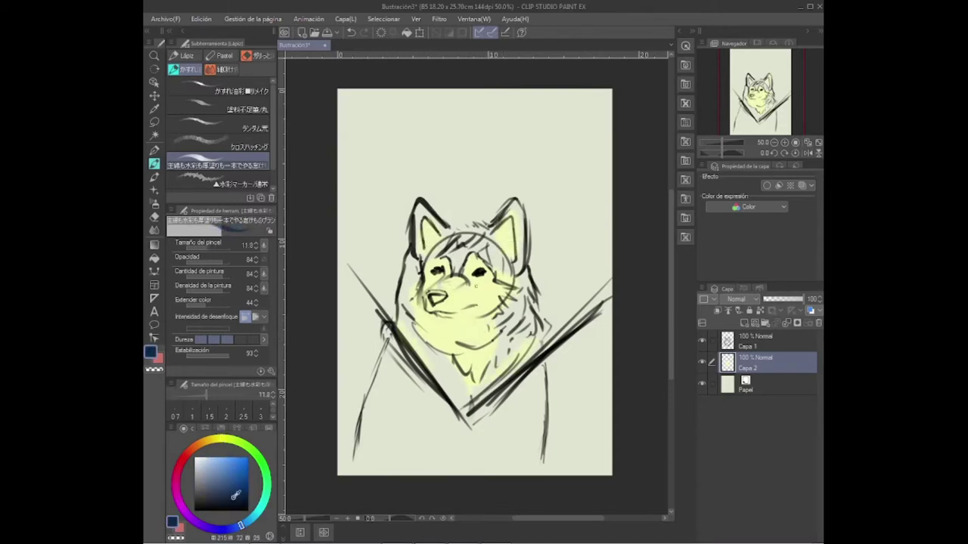
left_click(210, 247)
left_click(207, 500)
mouse_move(517, 213)
left_mouse_down()
mouse_move(521, 263)
mouse_move(493, 226)
mouse_move(523, 269)
mouse_move(534, 310)
left_mouse_up()
mouse_move(492, 245)
left_mouse_down()
mouse_move(528, 330)
mouse_move(537, 315)
mouse_move(520, 337)
left_mouse_up()
- Paint the remaining dark fur on the head and neck with the 塗料不足筆/丸 brush at size 92.5
left_click(227, 109)
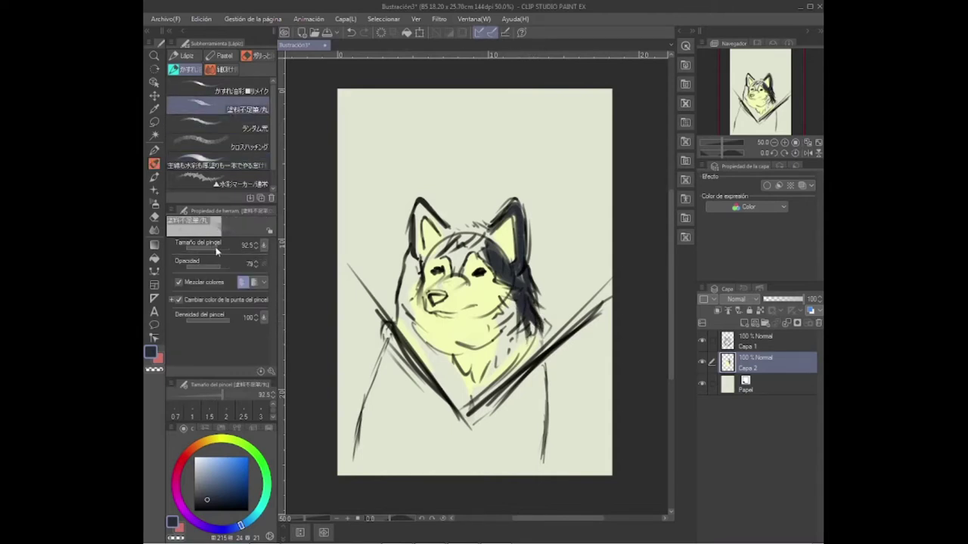
mouse_move(514, 294)
left_mouse_down()
mouse_move(527, 325)
mouse_move(538, 326)
mouse_move(507, 355)
left_mouse_up()
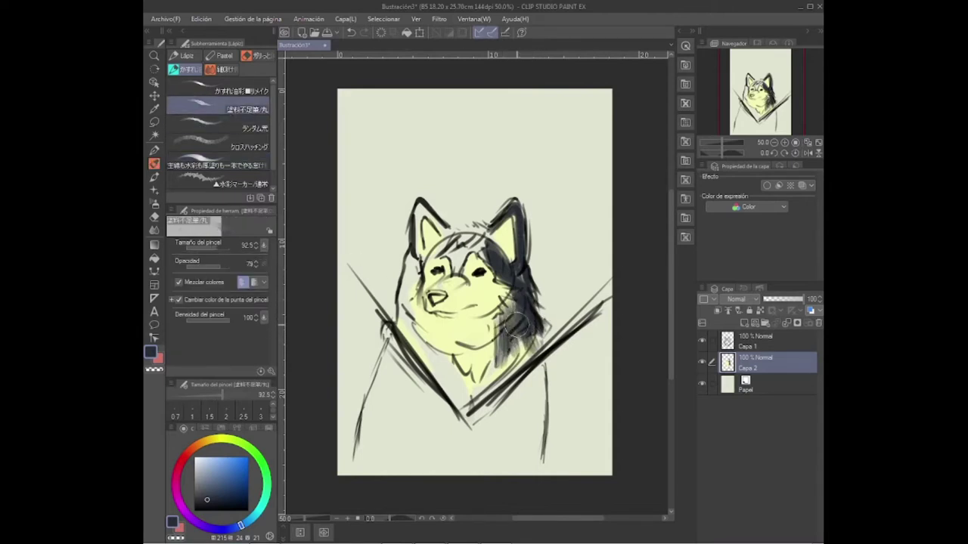
mouse_move(459, 246)
left_mouse_down()
mouse_move(458, 263)
mouse_move(496, 226)
mouse_move(438, 227)
mouse_move(408, 177)
mouse_move(423, 249)
mouse_move(415, 262)
mouse_move(420, 206)
mouse_move(474, 251)
mouse_move(449, 239)
mouse_move(416, 295)
mouse_move(408, 268)
mouse_move(397, 324)
mouse_move(439, 382)
mouse_move(404, 336)
mouse_move(409, 324)
mouse_move(469, 389)
mouse_move(505, 368)
left_mouse_up()
left_click(218, 162)
- Erase the body lines and the long outer ends of the collar strokes on the sketch layer
left_click(748, 345)
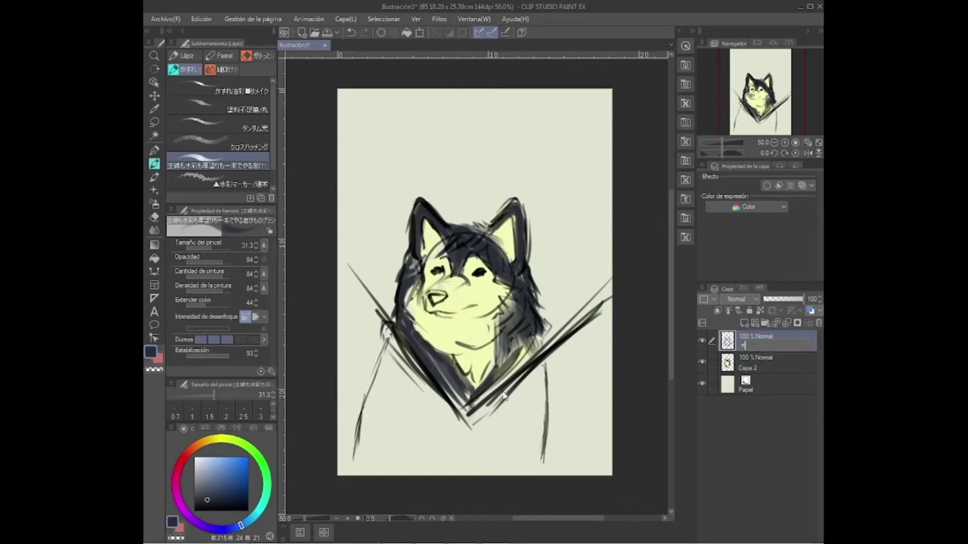
key("e")
mouse_move(616, 286)
left_mouse_down()
mouse_move(600, 302)
mouse_move(340, 362)
mouse_move(598, 320)
mouse_move(597, 370)
left_mouse_up()
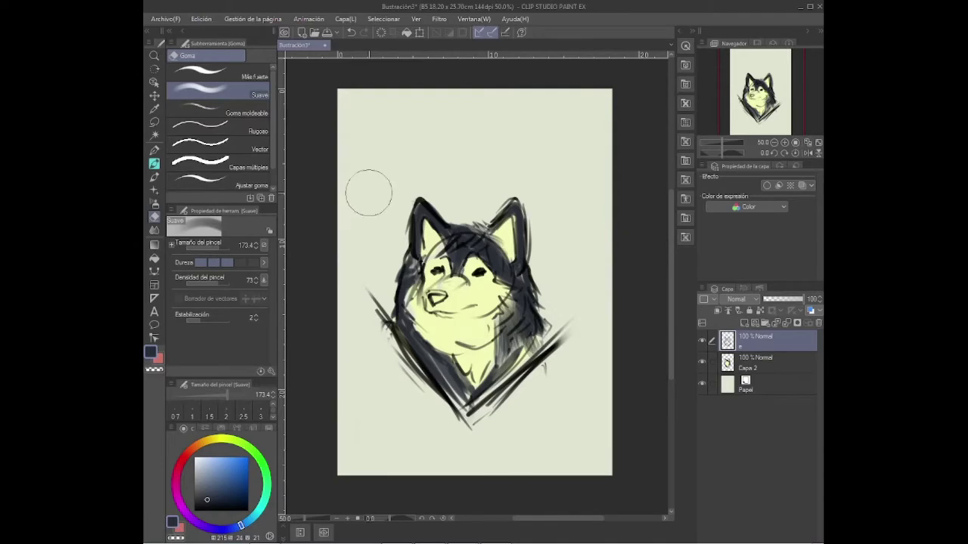
- Keep a hidden duplicate of the sketch layer below Capa 2 and merge the original sketch into Capa 2
key("m")
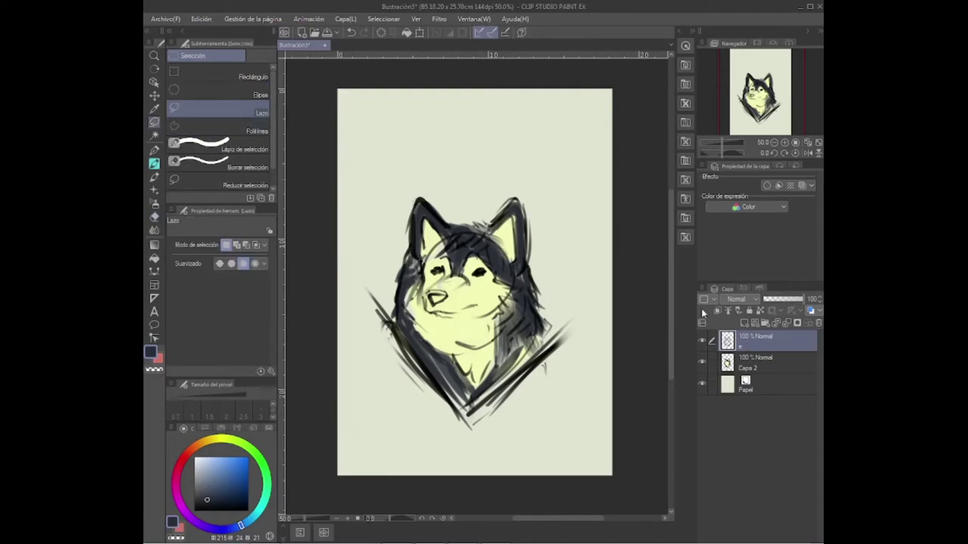
right_click(705, 311)
left_click(599, 226)
left_click(701, 340)
left_click_drag(759, 340, 760, 389)
left_click(771, 341)
left_click(787, 324)
- Lasso the painted husky head, enlarge and recentre it on the page, and clear the selection
mouse_move(355, 159)
left_mouse_down()
mouse_move(503, 469)
mouse_move(372, 160)
left_mouse_up()
left_click(516, 489)
left_click_drag(611, 474, 647, 505)
left_click_drag(574, 446, 562, 412)
left_click_drag(627, 471, 658, 505)
left_click_drag(456, 484, 445, 464)
left_click(452, 500)
left_click(387, 500)
- Paint dark strokes along both sides of the V-shaped neck and the outer edge of the head's fur
left_click(155, 164)
left_click(648, 156)
mouse_move(408, 229)
left_mouse_down()
mouse_move(410, 269)
mouse_move(461, 400)
left_mouse_up()
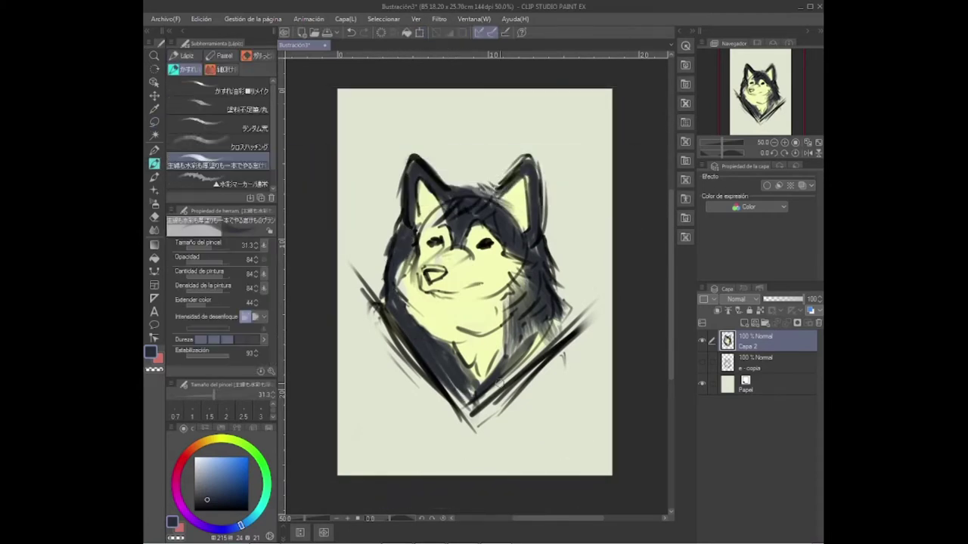
left_click_drag(587, 324, 523, 381)
left_click_drag(590, 298, 513, 377)
left_click_drag(552, 322, 466, 414)
left_click_drag(354, 309, 439, 400)
left_click_drag(579, 304, 484, 413)
mouse_move(375, 294)
left_mouse_down()
mouse_move(396, 344)
mouse_move(463, 411)
left_mouse_up()
- Erase the stray outer ends of the neck strokes on both sides with the soft eraser
key("e")
left_click_drag(594, 304, 588, 330)
left_click_drag(363, 317, 351, 253)
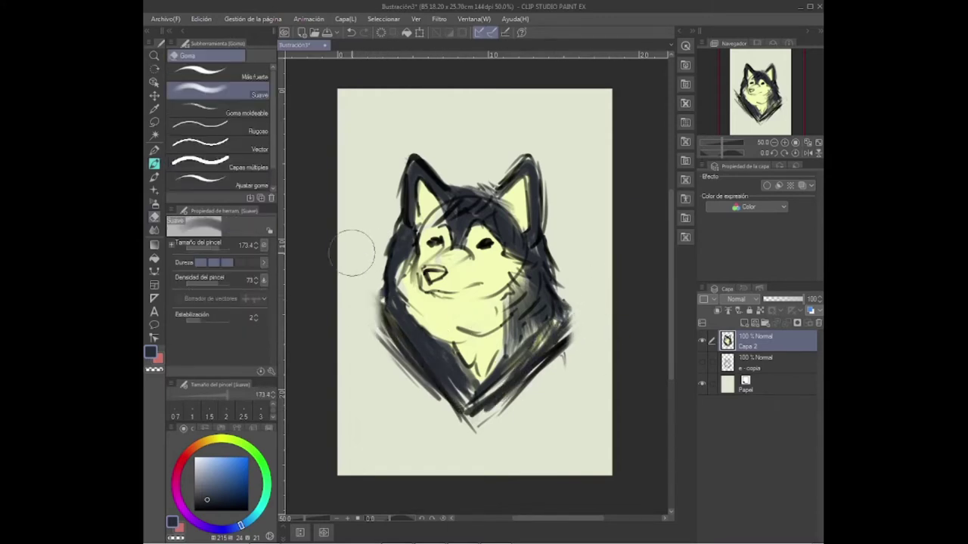
- Check the mirrored view and fill the light gaps between the left ear, forehead and cheek with dark fur
key("p")
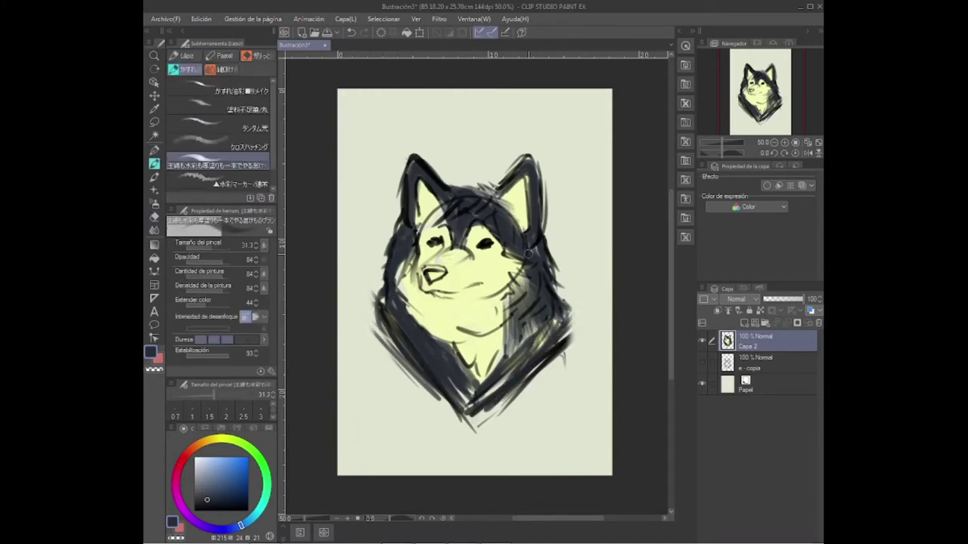
left_click(806, 153)
left_click(807, 153)
mouse_move(452, 195)
left_mouse_down()
mouse_move(417, 221)
mouse_move(409, 241)
left_mouse_up()
left_click_drag(450, 214, 390, 275)
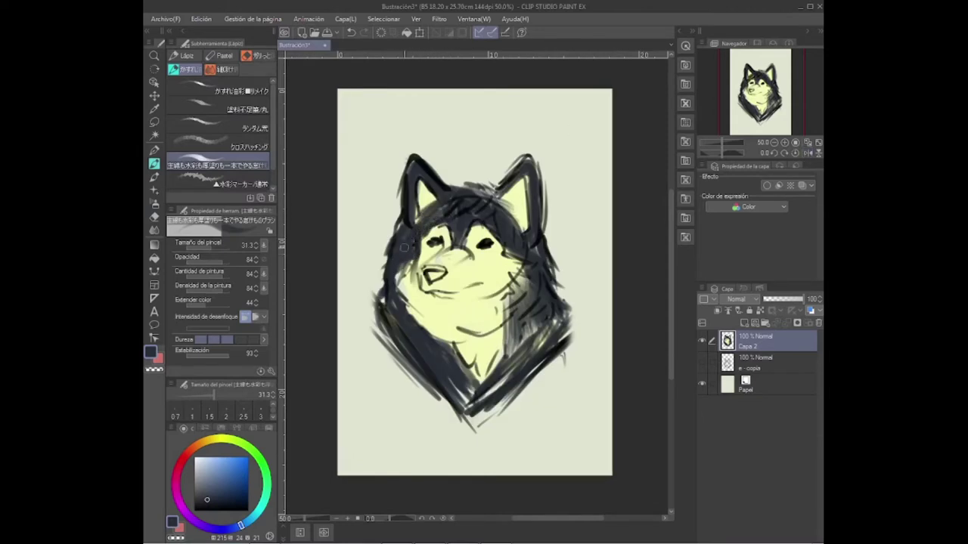
- Recheck the mirrored view and darken the outer edge of the right ear
left_click(806, 152)
left_click(807, 153)
left_click_drag(534, 252, 539, 165)
left_click_drag(536, 146, 544, 241)
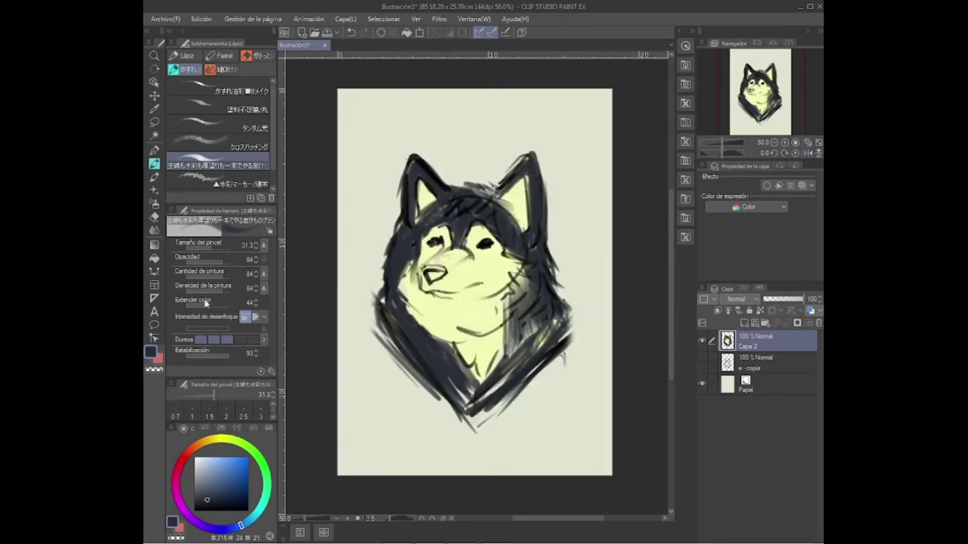
- Add light blue-grey highlights to the right cheek fur with the 塗料不足筆/丸 brush at size 21.7
left_click(218, 111)
left_click(200, 487)
left_click(200, 480)
left_click_drag(551, 287, 531, 321)
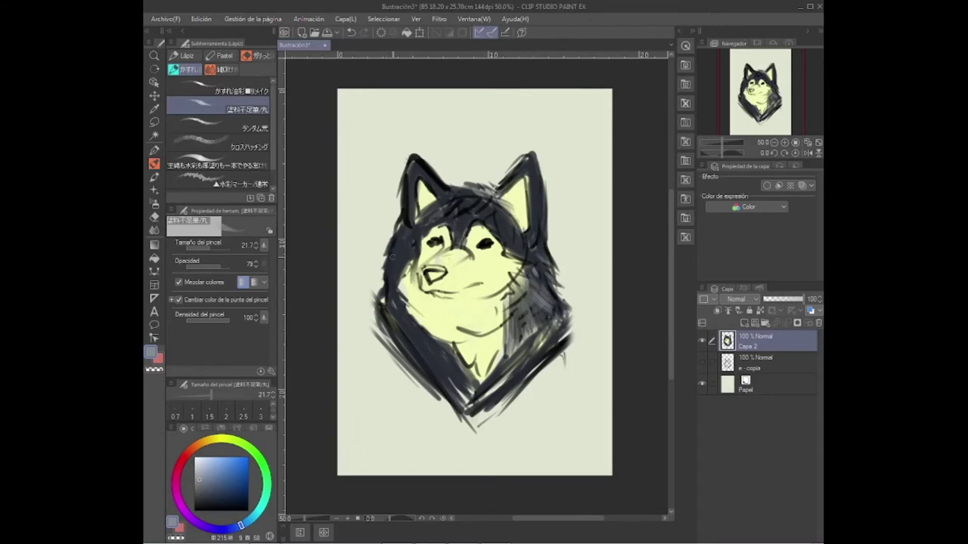
- Pick a near-black blue and paint fur on the right cheek, forehead and left side at brush size 106.3
left_click(550, 294, "alt")
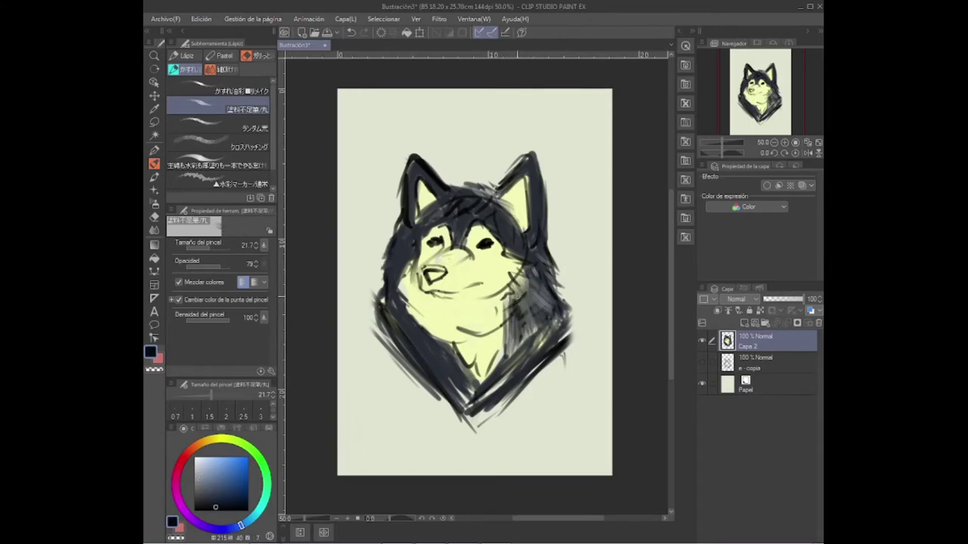
left_click_drag(211, 248, 217, 248)
mouse_move(535, 301)
left_mouse_down()
mouse_move(524, 258)
mouse_move(572, 275)
left_mouse_up()
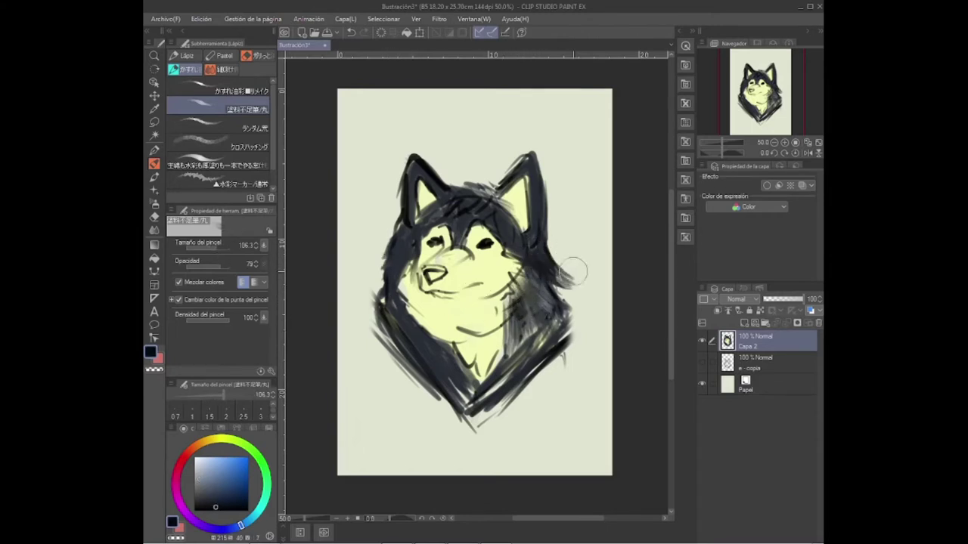
mouse_move(515, 230)
left_mouse_down()
mouse_move(423, 210)
mouse_move(380, 270)
left_mouse_up()
mouse_move(393, 234)
left_mouse_down()
mouse_move(375, 268)
mouse_move(378, 298)
left_mouse_up()
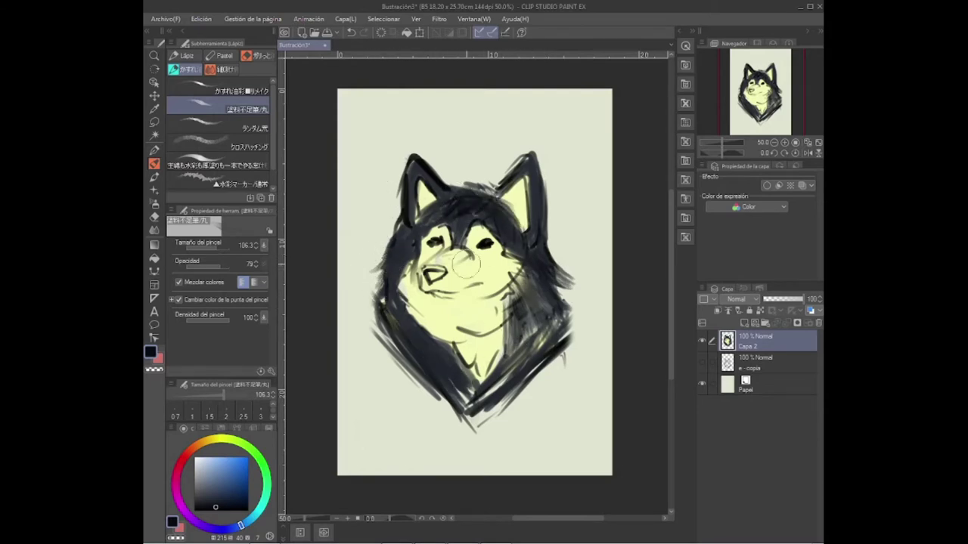
left_click(155, 230)
left_click_drag(514, 176, 476, 195)
key("ctrl+z")
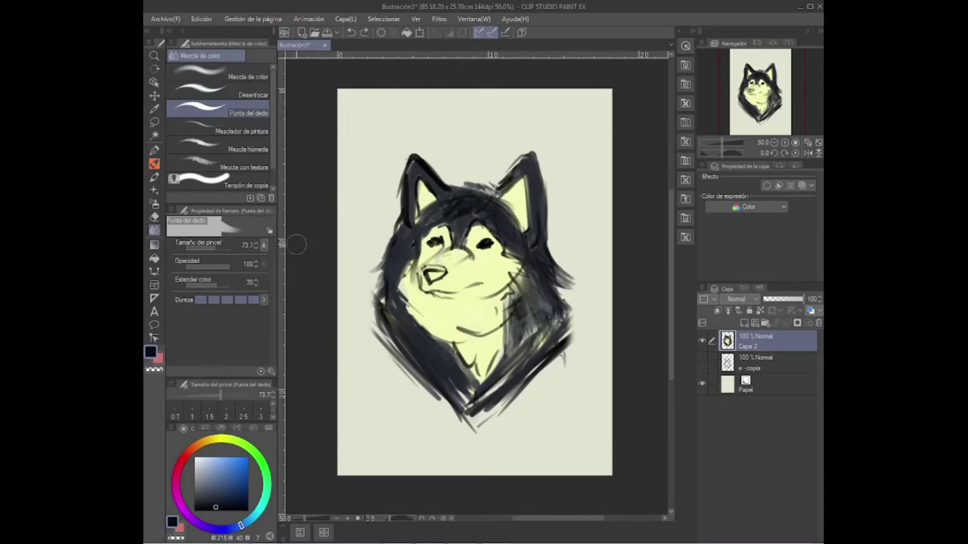
- Add a new layer and paint light blue irises in both eyes with the Saji pen at size 4.7
left_click(744, 323)
left_click(155, 151)
left_click_drag(215, 484, 213, 458)
scroll(343, 234, "up", 3)
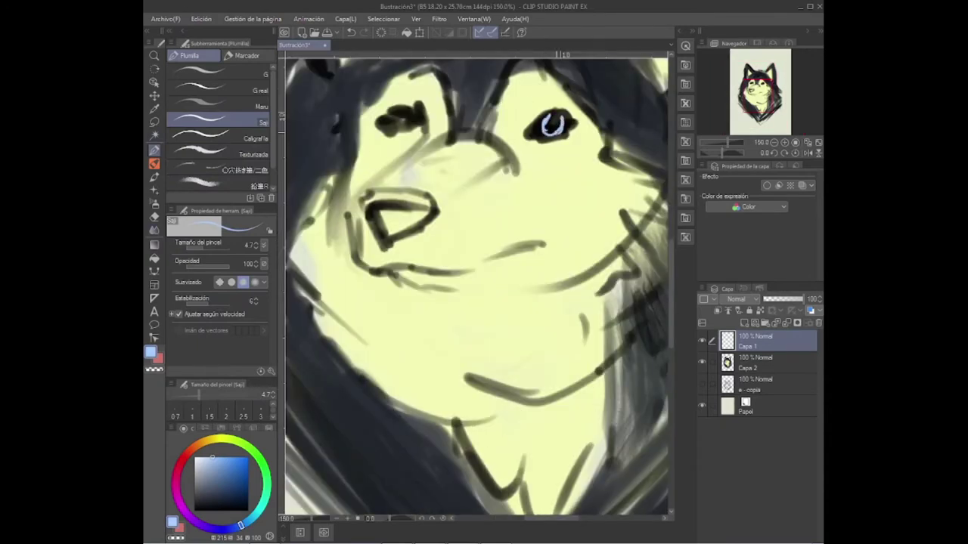
left_click_drag(563, 123, 554, 127)
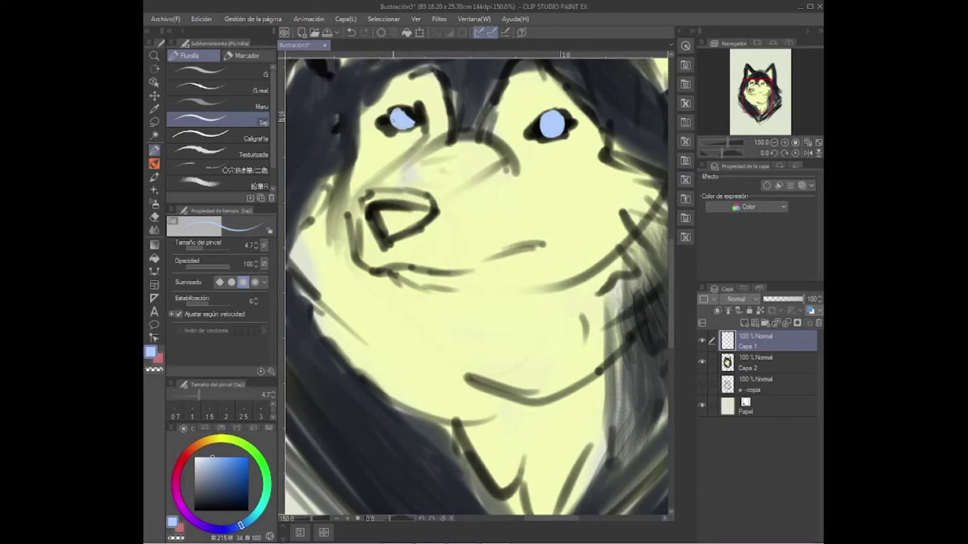
- Trim the edges of the light blue irises with the Suave eraser at size 5.7
key("e")
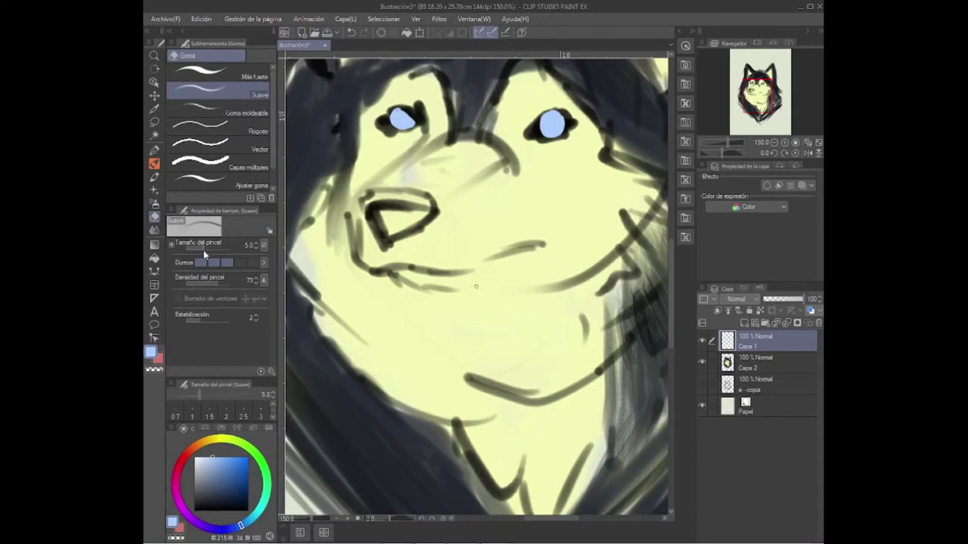
left_click_drag(562, 115, 540, 109)
scroll(585, 100, "down", 2)
left_click_drag(529, 518, 544, 518)
left_click_drag(669, 318, 669, 268)
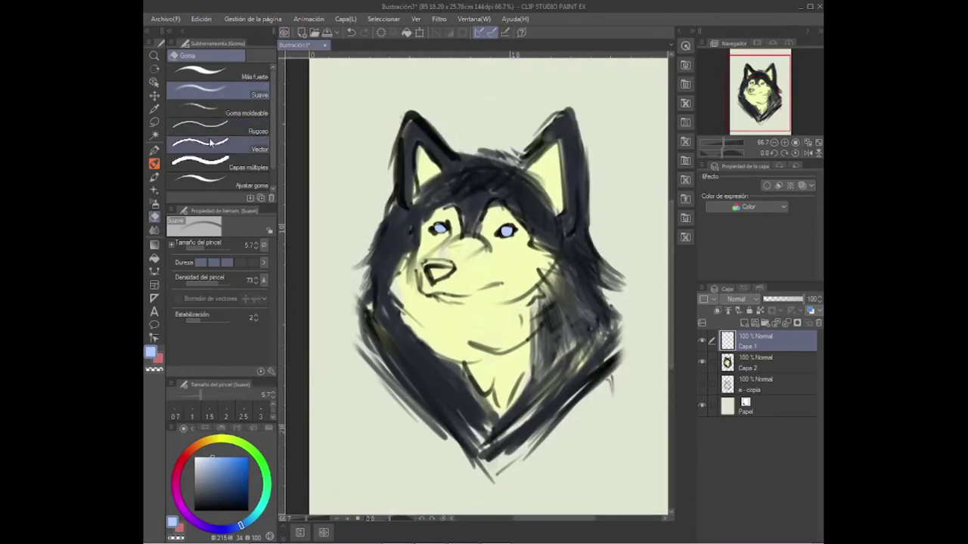
- Try a near-black blue pupil in the right eye with the Saji pen at size 4.7
left_click(155, 164)
left_click(156, 150)
scroll(564, 230, "up", 1)
key("ctrl+plus")
left_click(217, 501)
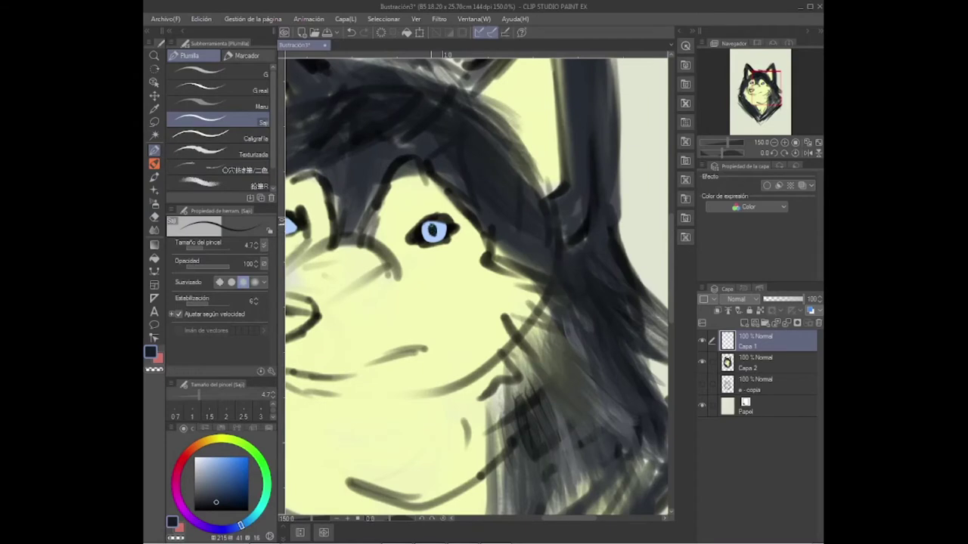
- Lock Capa 1's transparent pixels, lasso the right eye's pupil area and shade it dark blue with the Ruido airbrush at size 19.2
left_click(154, 202)
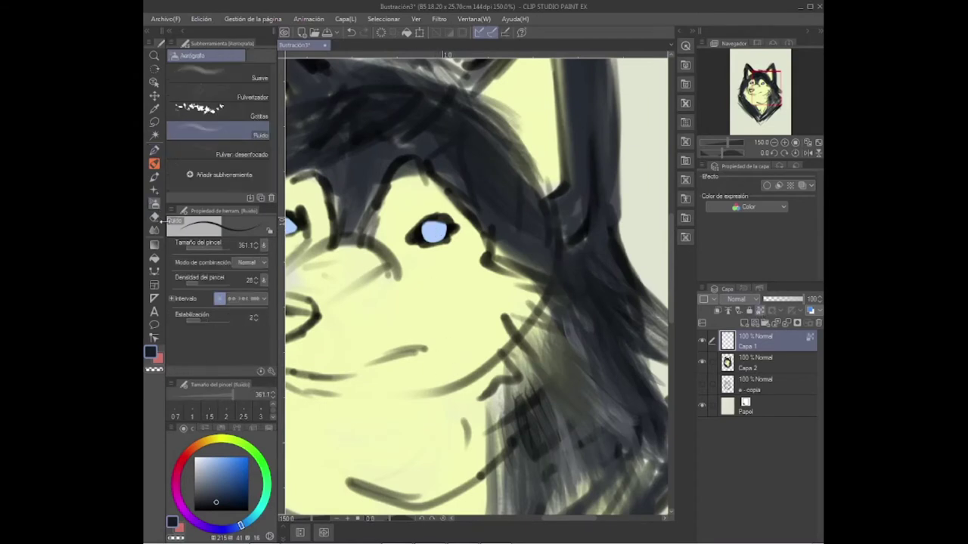
left_click(155, 122)
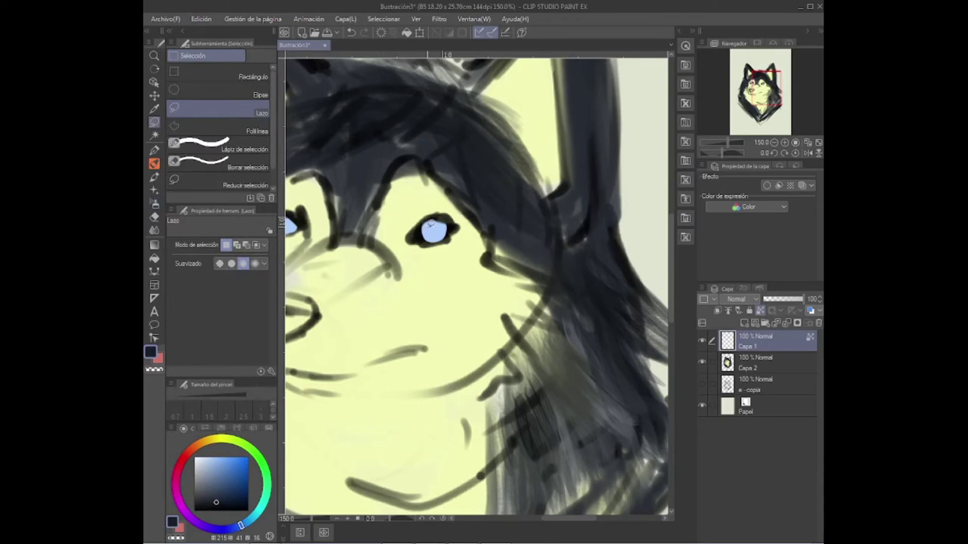
left_click_drag(435, 222, 430, 226)
left_click_drag(234, 468, 241, 490)
left_click(154, 205)
mouse_move(434, 225)
left_mouse_down()
mouse_move(391, 213)
mouse_move(409, 225)
left_mouse_up()
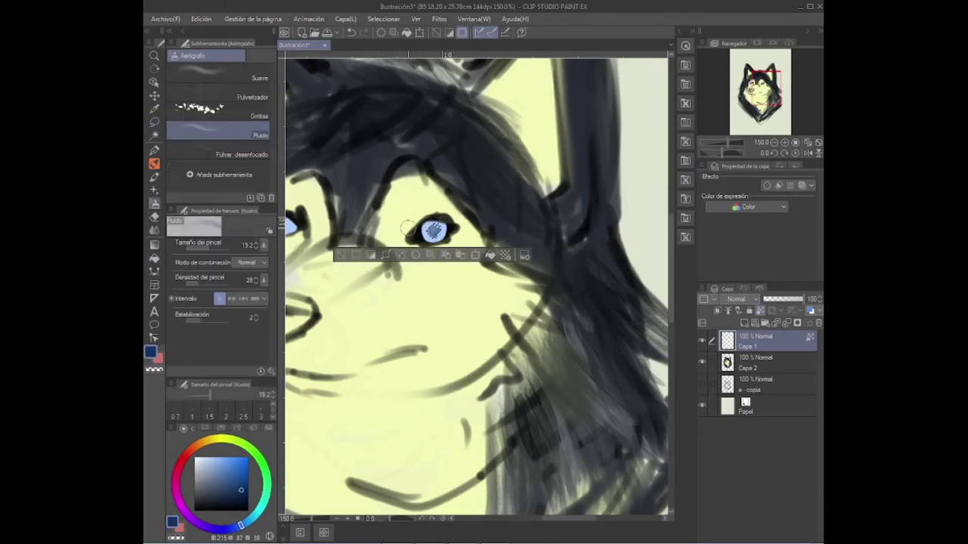
key("ctrl+d")
- Lasso the pupil area of the left eye, shade it dark blue with the Ruido airbrush, and clear the selection
left_click_drag(557, 519, 540, 518)
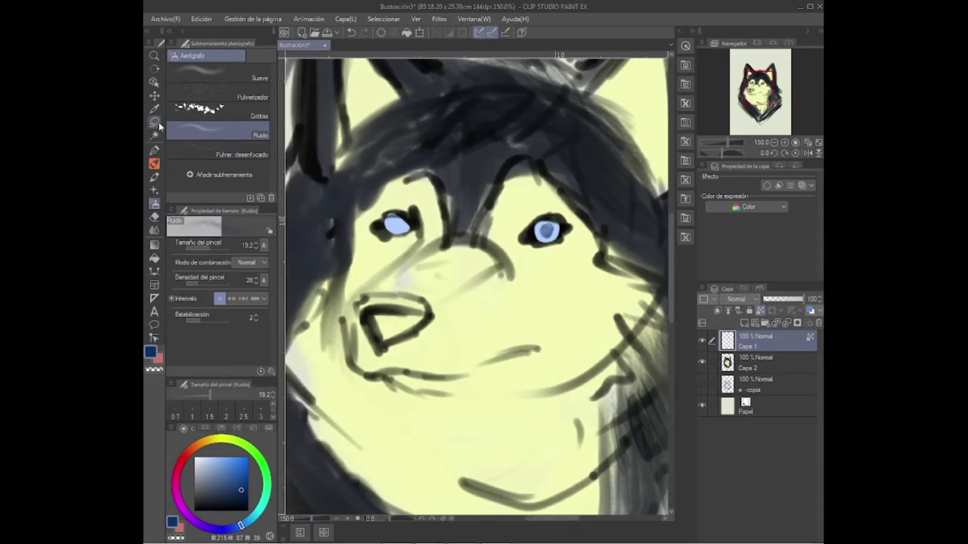
left_click(155, 122)
left_click_drag(407, 225, 391, 215)
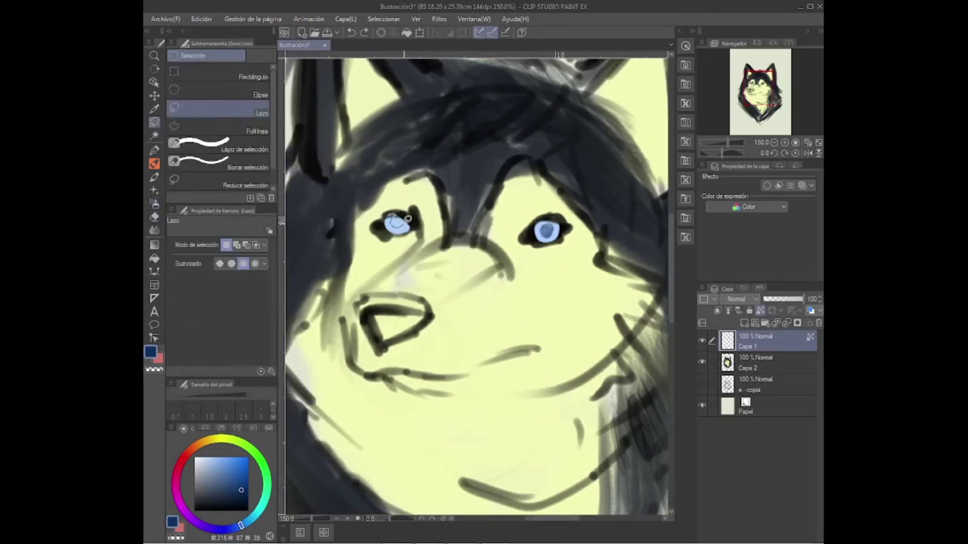
left_click_drag(403, 215, 391, 215)
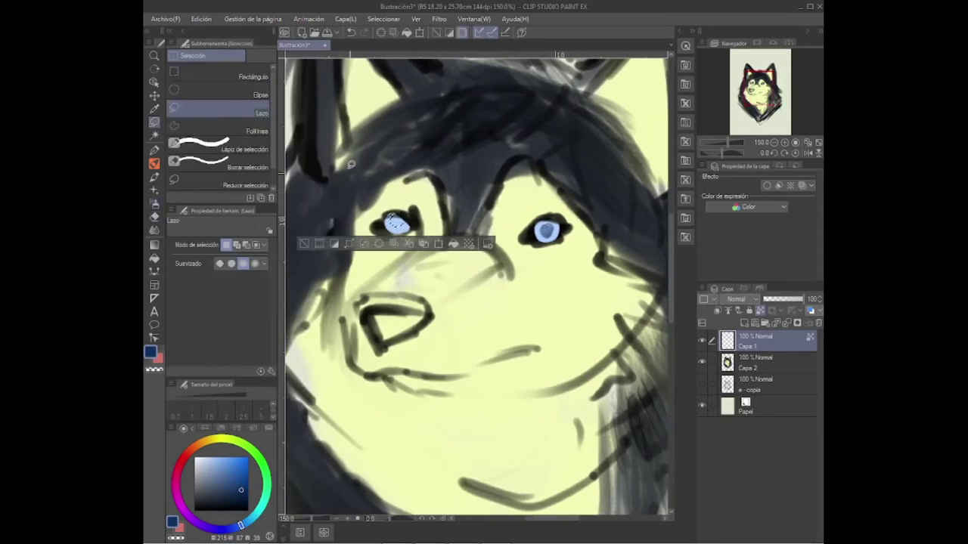
left_click(154, 217)
left_click(154, 203)
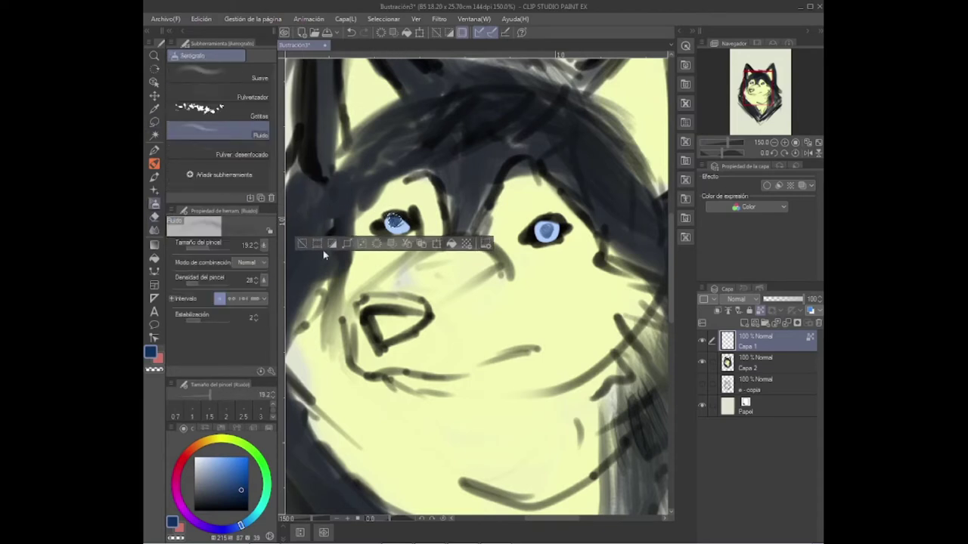
key("ctrl+d")
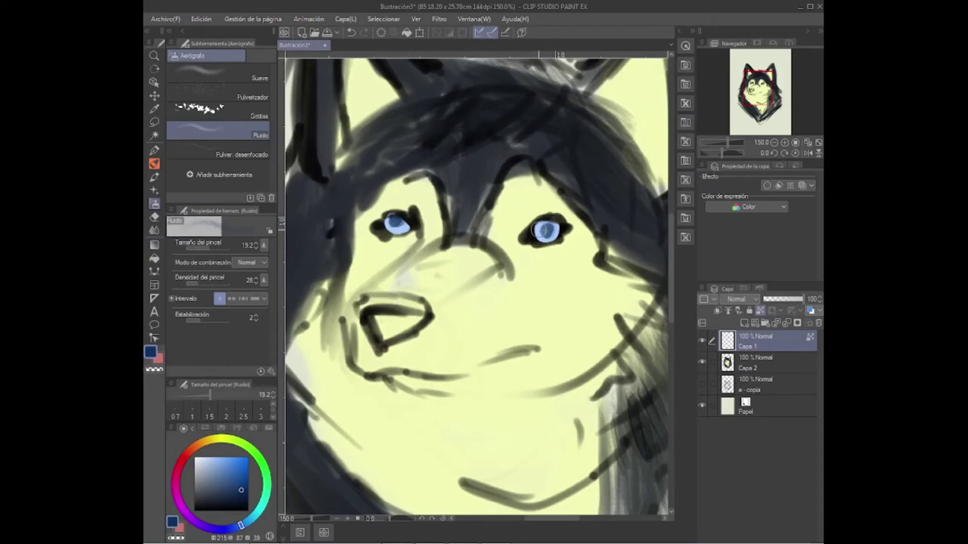
- Sample blues from the irises and airbrush mid-blue shading over both eyes with Ruido at size 19.2
left_click(542, 224, "alt")
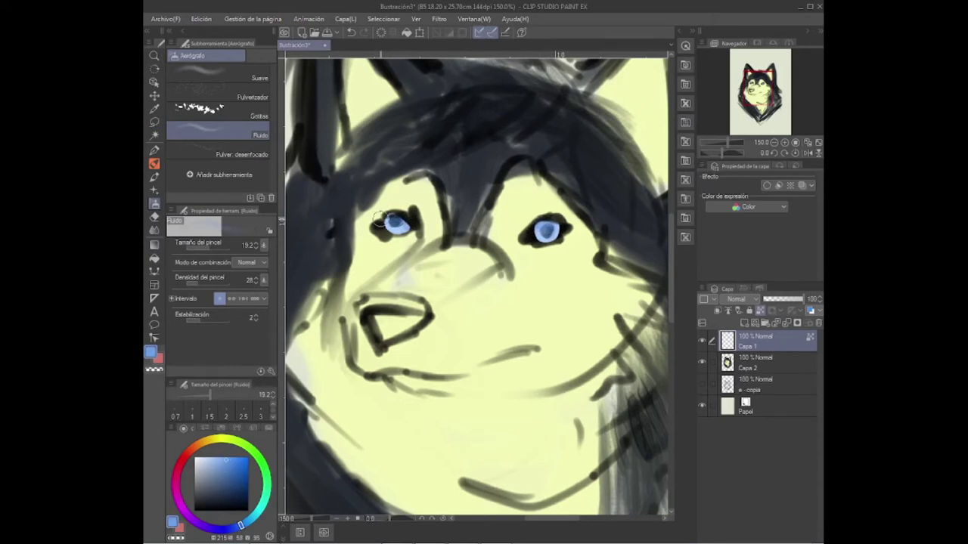
left_click(340, 278, "alt")
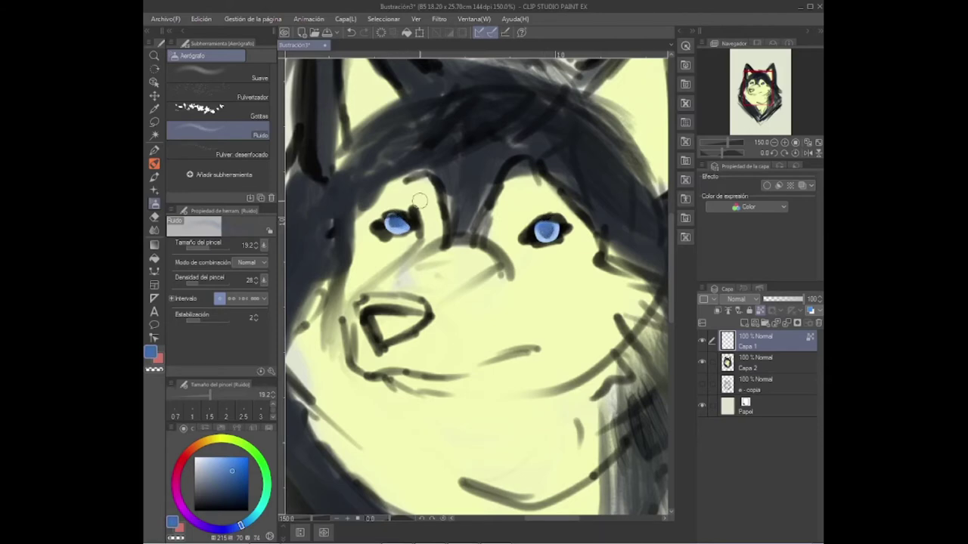
key("ctrl+minus")
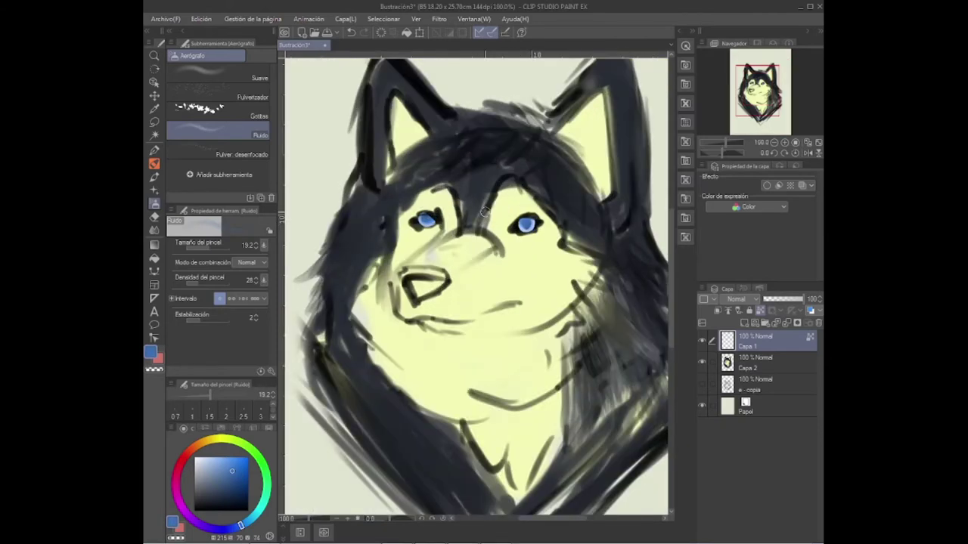
- Paint pale cyan highlights in both irises with the 主線も水彩も厚塗りも brush at size 31.3
left_click(154, 177)
left_click(154, 163)
left_click(184, 69)
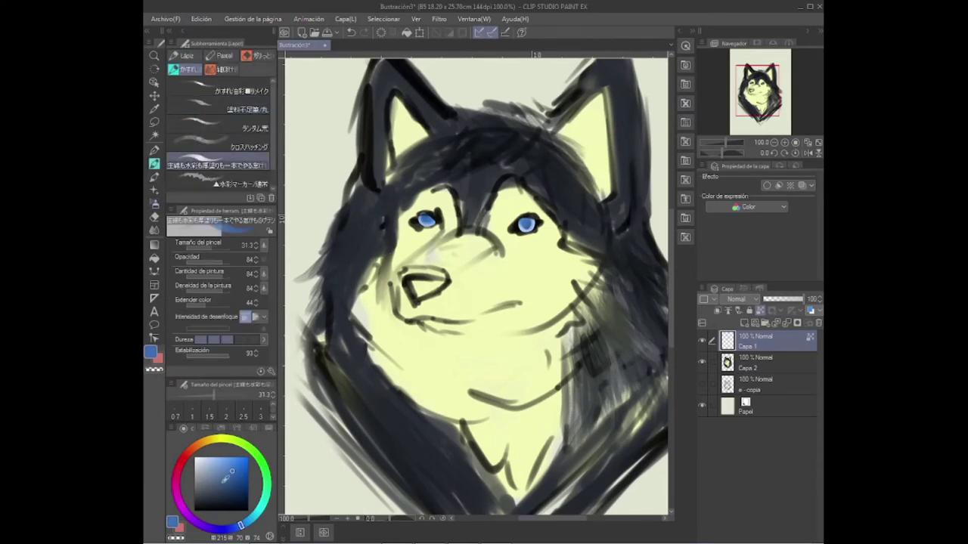
left_click(211, 458)
left_click(259, 510)
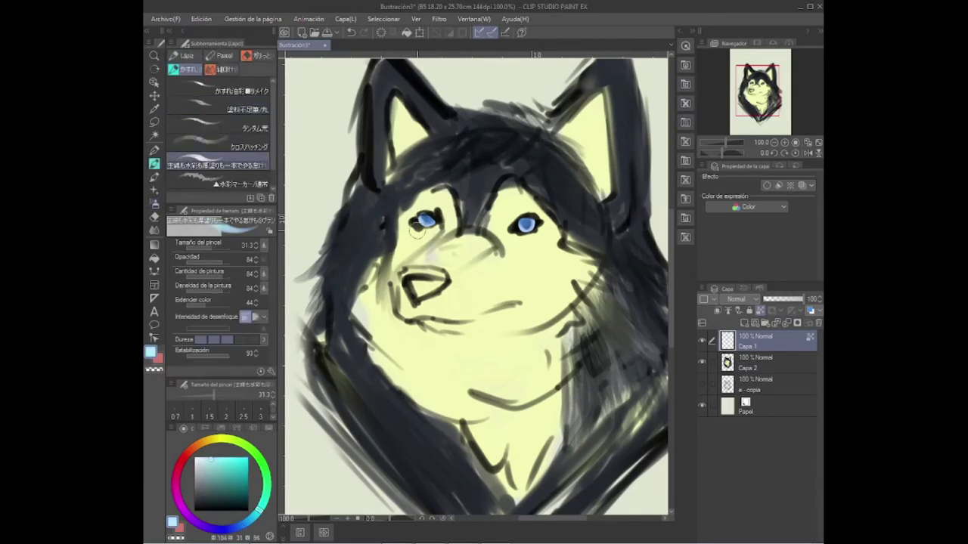
left_click_drag(508, 225, 517, 226)
- Pick a near-black teal and darken the pupils of both eyes at brush size 9.2
left_click(217, 505)
left_click(215, 502)
left_click(204, 248)
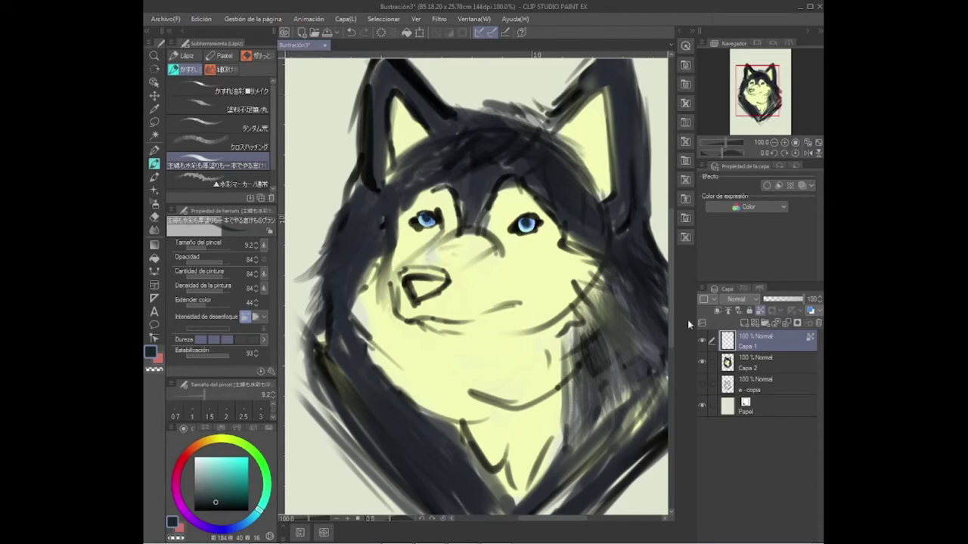
- Add a new layer, paint dark outlines around both eyes at brush size 19.2, and refine them with the Suave eraser at size 35.6
key("ctrl+shift+n")
left_click(210, 395)
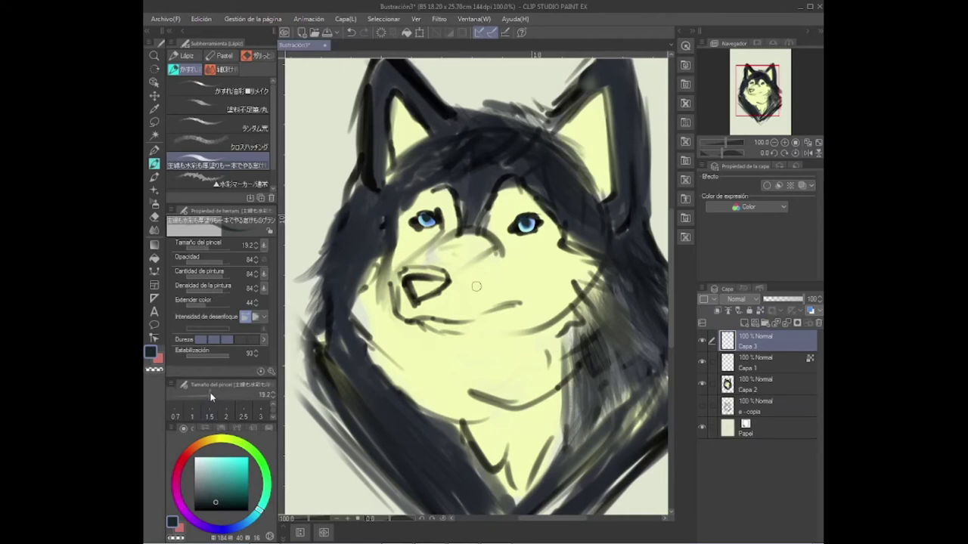
mouse_move(541, 222)
left_mouse_down()
mouse_move(532, 230)
mouse_move(540, 228)
left_mouse_up()
mouse_move(436, 217)
left_mouse_down()
mouse_move(408, 214)
mouse_move(427, 229)
left_mouse_up()
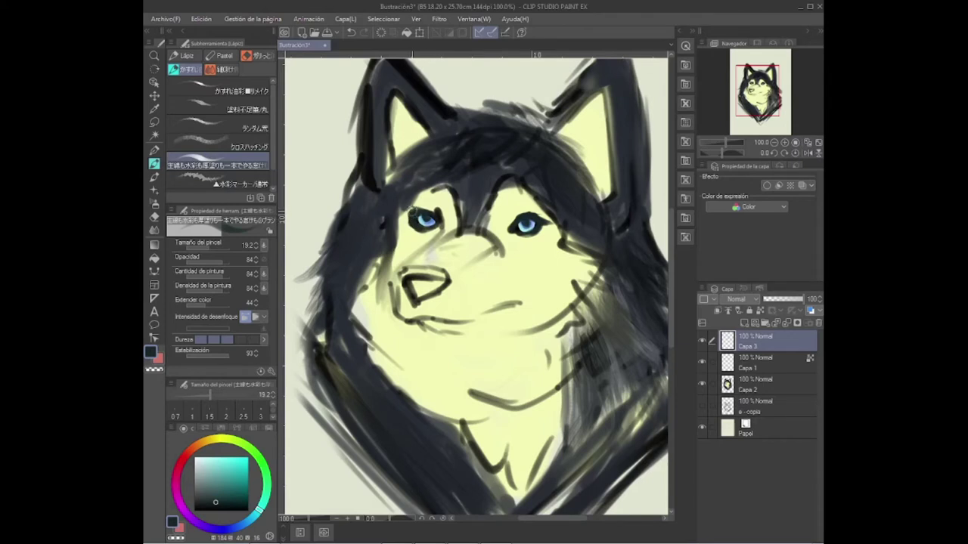
key("e")
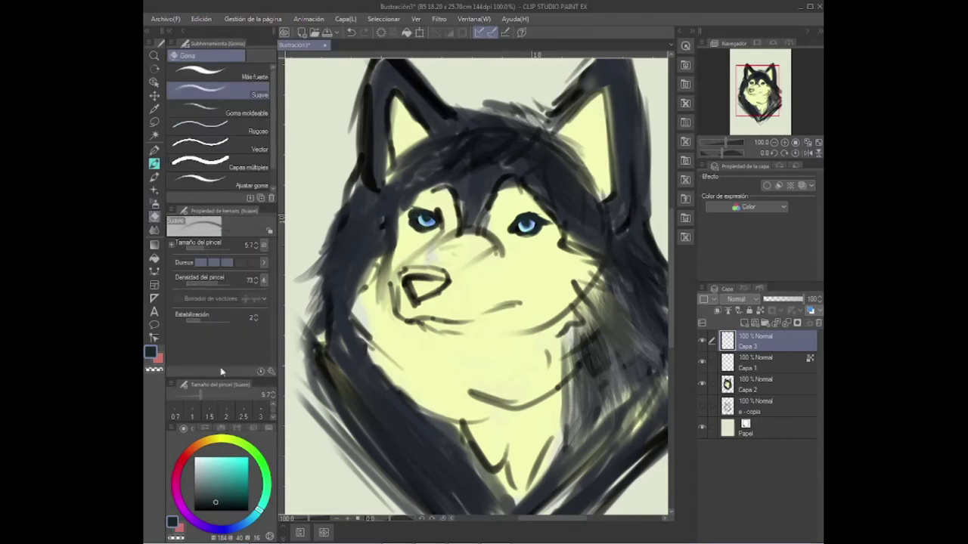
left_click(213, 392)
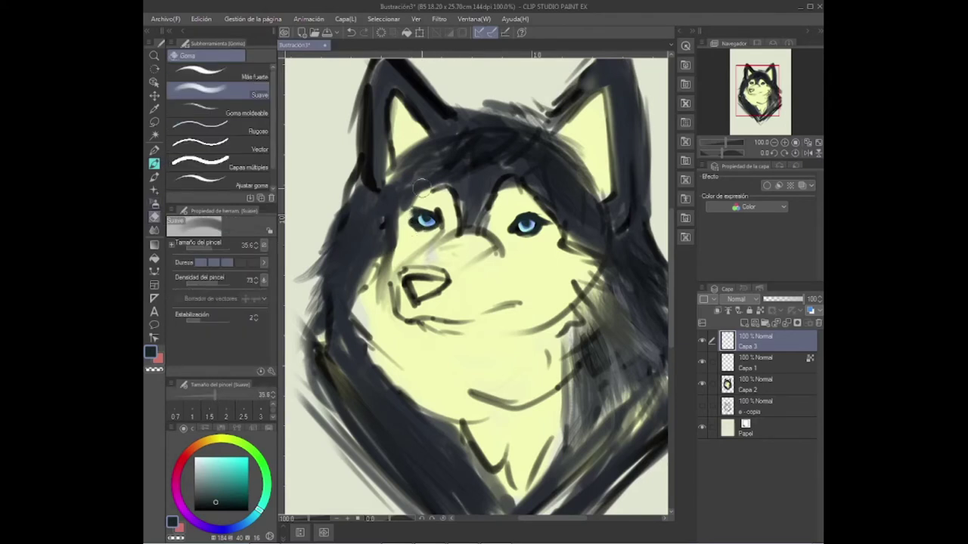
- On Capa 2, sample the face's pale yellow and paint over the stray dark marks around the left eye at size 19.2
scroll(404, 167, "down", 2)
scroll(405, 167, "up", 1)
left_click(737, 389)
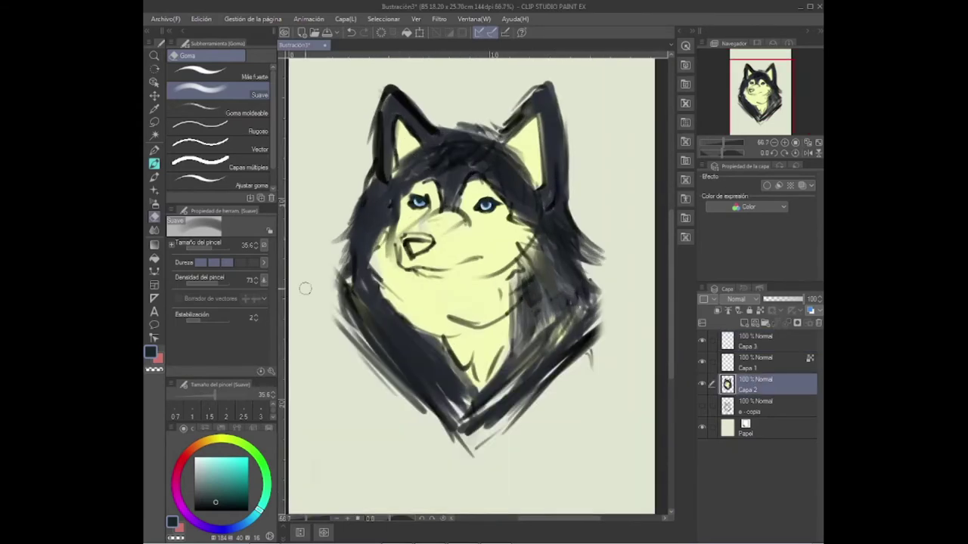
key("i")
left_click(436, 301)
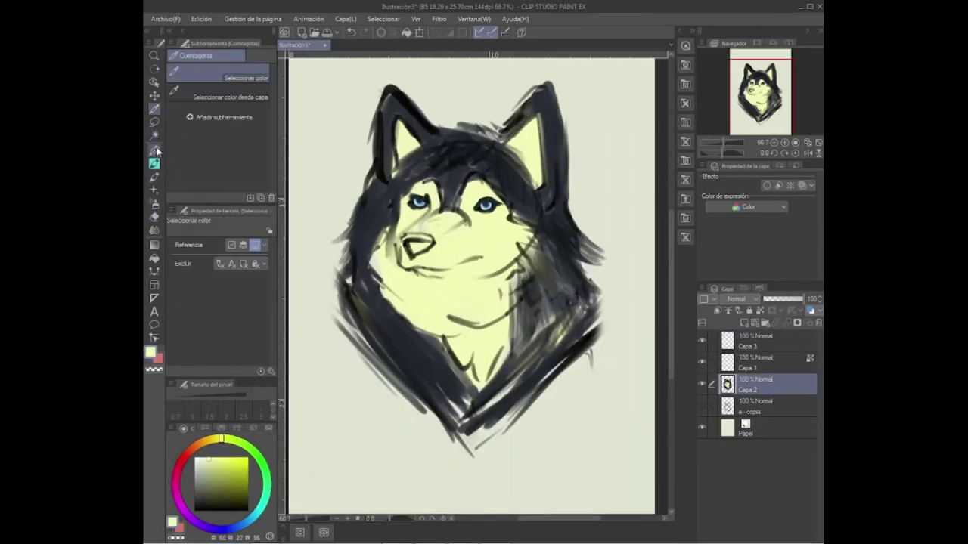
left_click(155, 150)
left_click(154, 163)
left_click_drag(405, 203, 418, 213)
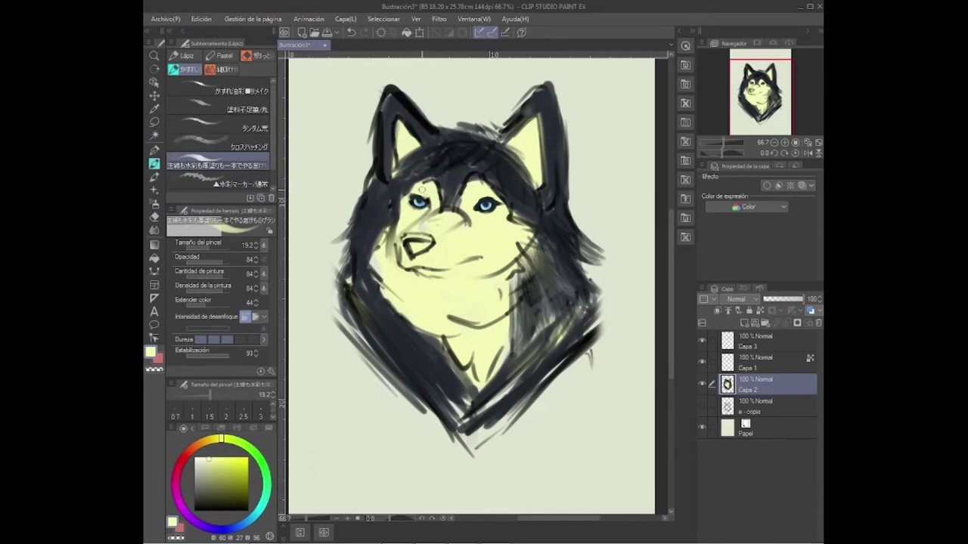
- Sample the near-black of the nose and redraw the fur edges by the left brow, right eye and left ear
left_click(421, 245, "alt")
left_click_drag(432, 177, 435, 186)
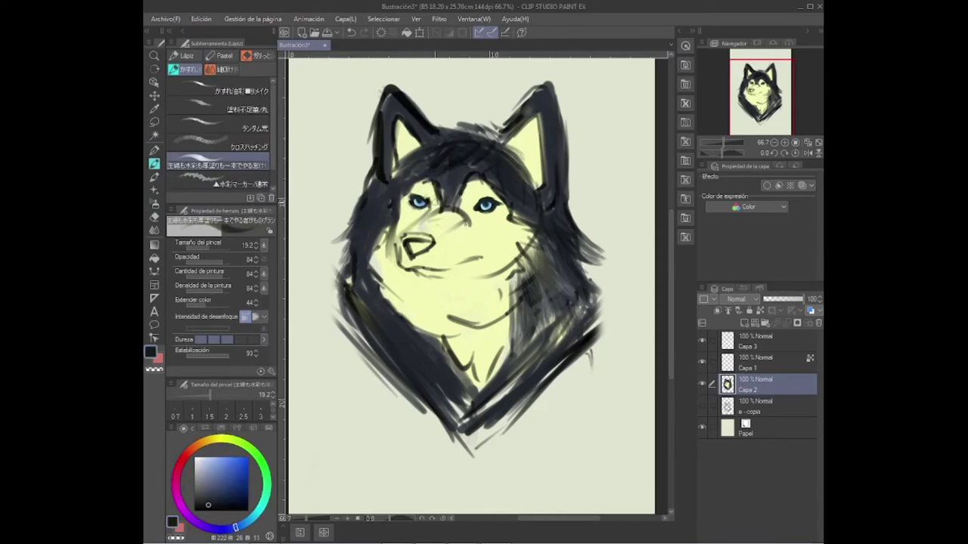
left_click_drag(510, 215, 527, 222)
left_click_drag(429, 122, 453, 134)
- Paint solid dark navy over the fur of the right cheek, neck, chest and forehead at brush size 92.5
left_click(222, 396)
mouse_move(563, 333)
left_mouse_down()
mouse_move(508, 389)
mouse_move(536, 328)
mouse_move(522, 369)
mouse_move(483, 394)
left_mouse_up()
left_click(213, 502)
mouse_move(385, 343)
left_mouse_down()
mouse_move(443, 393)
mouse_move(472, 355)
left_mouse_up()
left_click_drag(579, 272, 522, 355)
left_click_drag(529, 162, 502, 193)
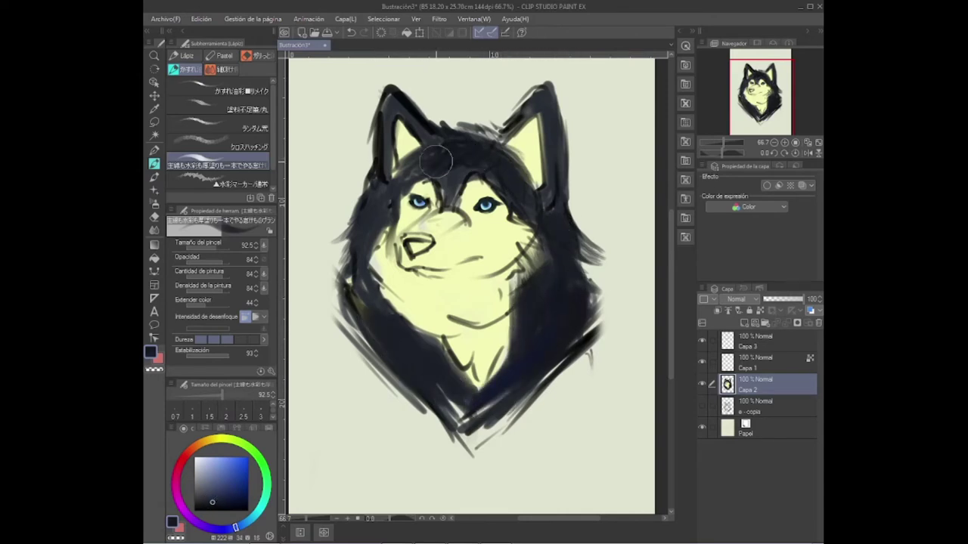
- Fill the remaining coat on the brow, left side, lower chest edges and ears with dark navy at brush size 92.5
left_click_drag(439, 204, 482, 166)
mouse_move(382, 200)
left_mouse_down()
mouse_move(351, 265)
mouse_move(431, 344)
mouse_move(468, 412)
left_mouse_up()
left_click_drag(557, 328, 459, 447)
left_click_drag(340, 316, 465, 454)
left_click_drag(355, 348, 447, 401)
mouse_move(605, 317)
left_mouse_down()
mouse_move(506, 416)
mouse_move(559, 189)
mouse_move(503, 129)
mouse_move(427, 136)
mouse_move(382, 155)
left_mouse_up()
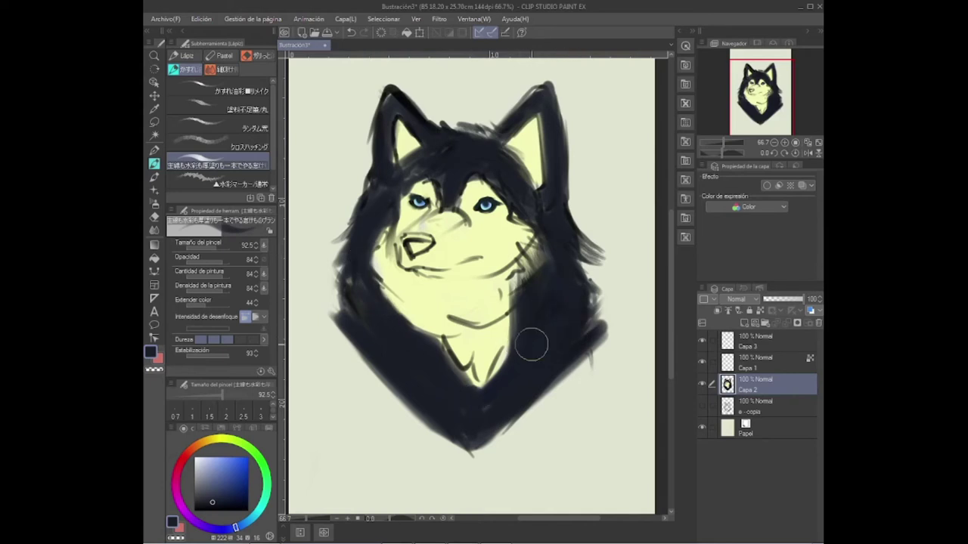
- Clean up the coat's outer edges along the chest, crown and left ear with the Más fuerte eraser at size 26.4
scroll(531, 341, "down", 1)
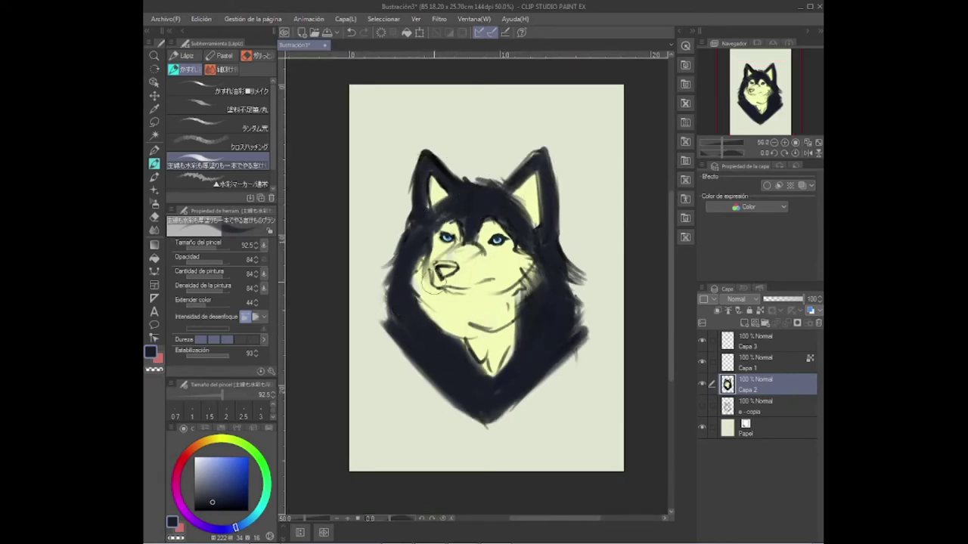
key("j")
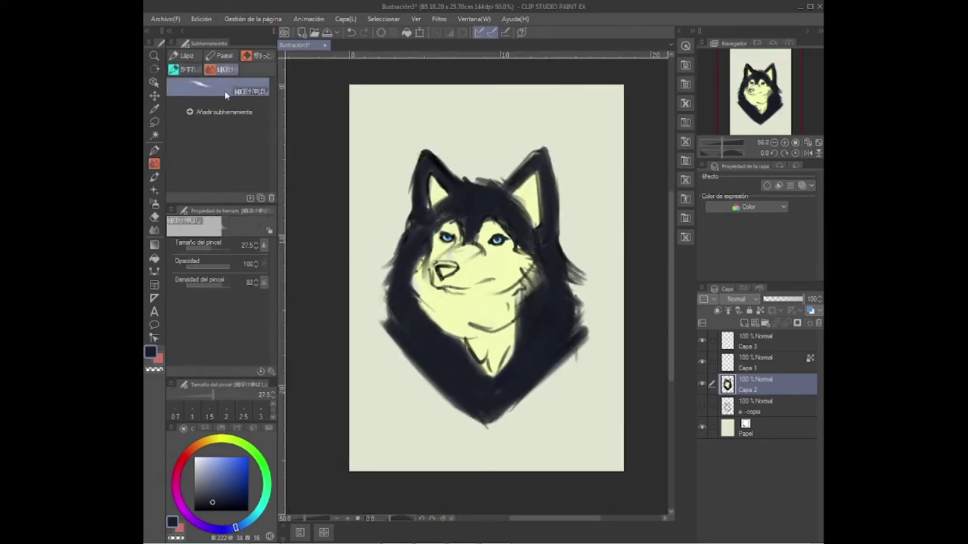
key("e")
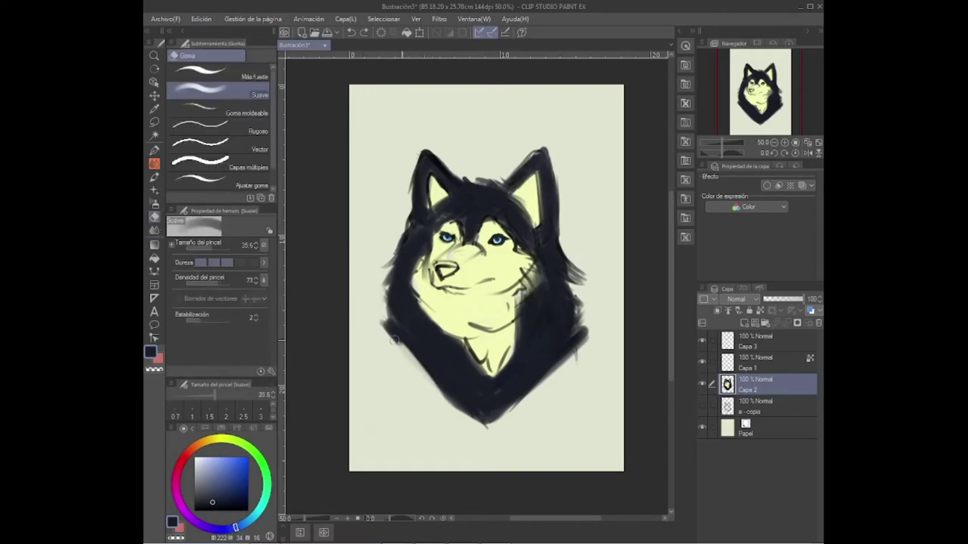
left_click(215, 72)
left_click_drag(595, 342, 482, 435)
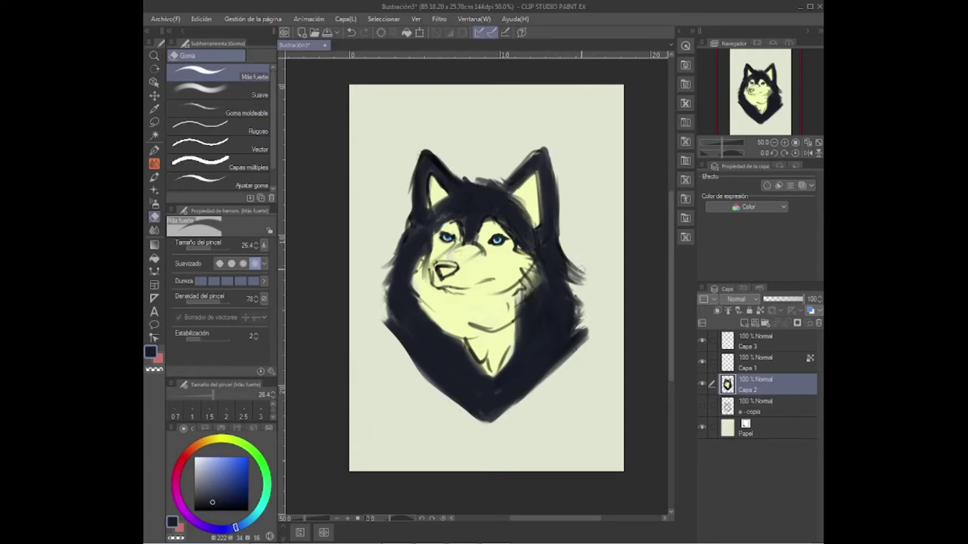
left_click_drag(473, 176, 493, 180)
left_click_drag(416, 150, 409, 190)
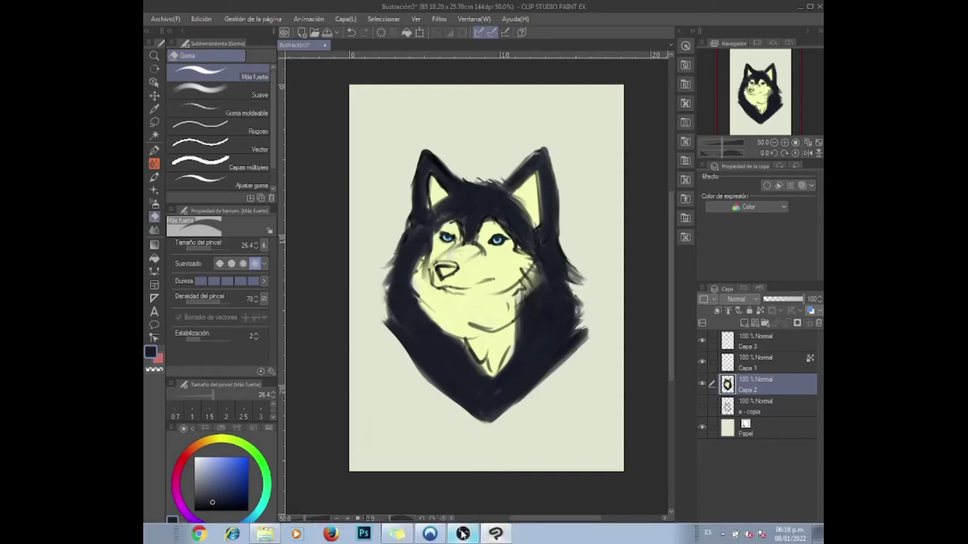
left_click(462, 533)
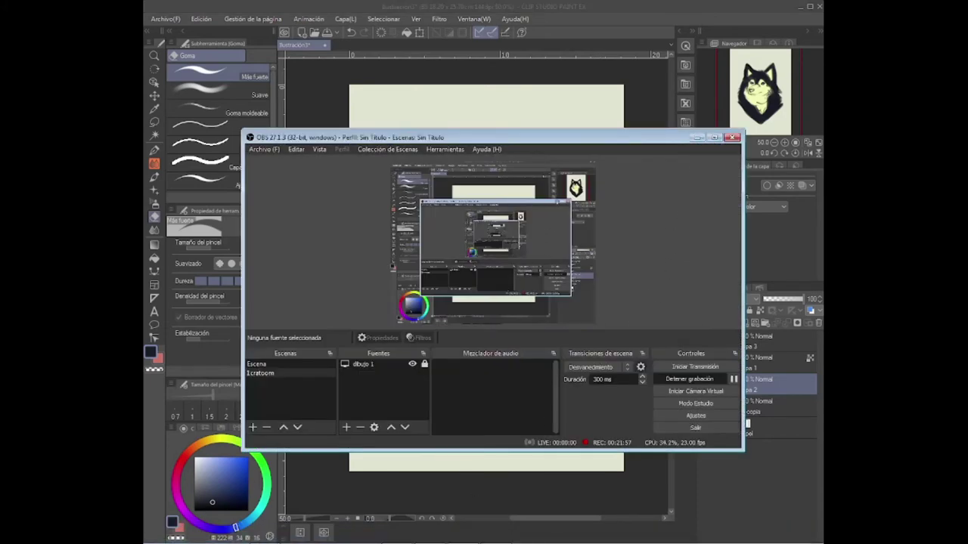
left_click(697, 136)
- Save the illustration as perro in CLIP STUDIO FORMAT
left_click(165, 19)
left_click(220, 131)
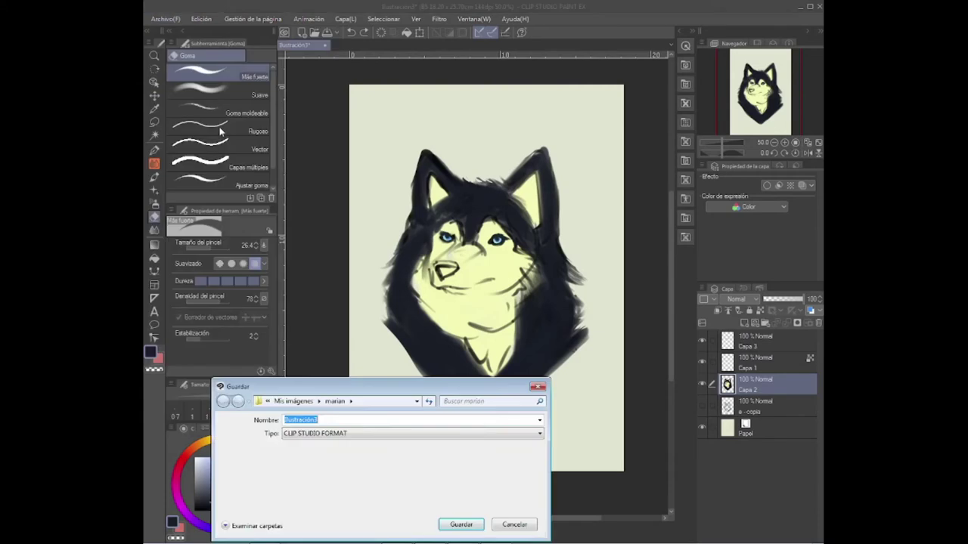
type("perro")
key("Return")
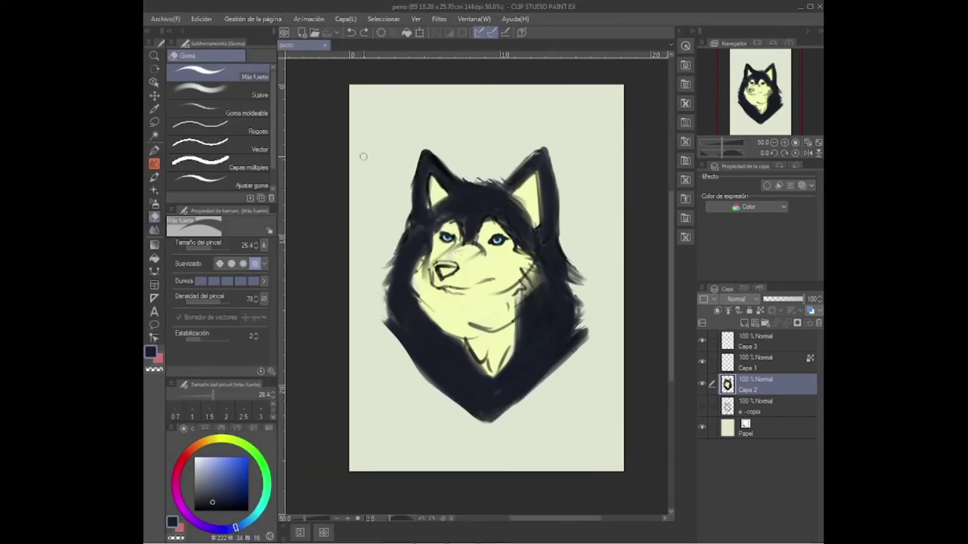
- Touch up the dark navy fur on the left cheek and around the neck at brush size 92.5
left_click(154, 164)
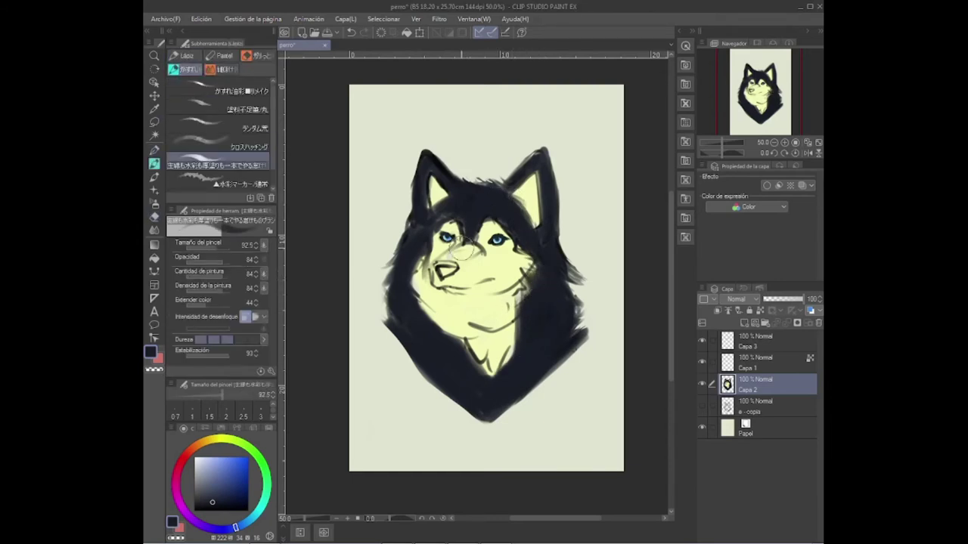
left_click_drag(401, 261, 396, 306)
left_click_drag(493, 388, 525, 329)
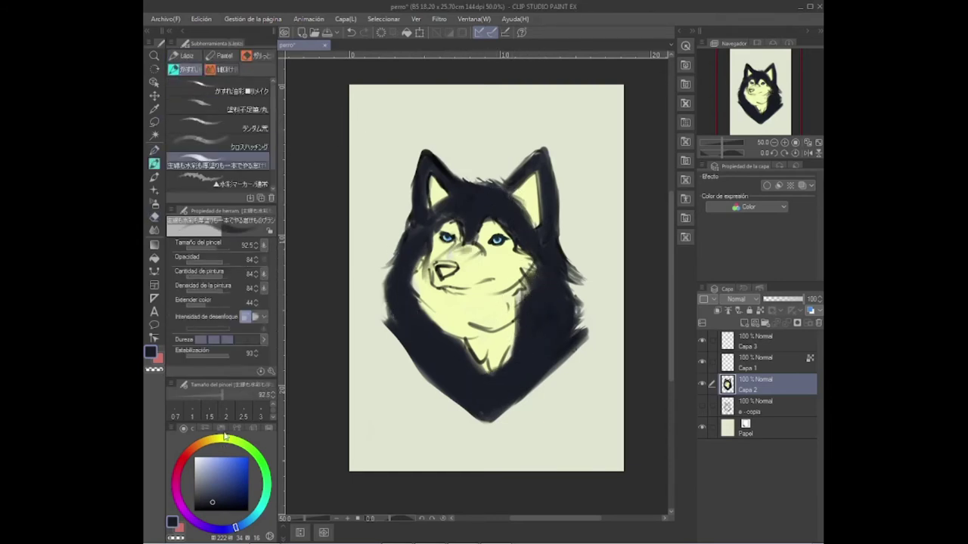
- Paint pale yellow fur tufts along the cheeks, chest and inner ears, finishing with brush size 35.6
left_click(198, 105)
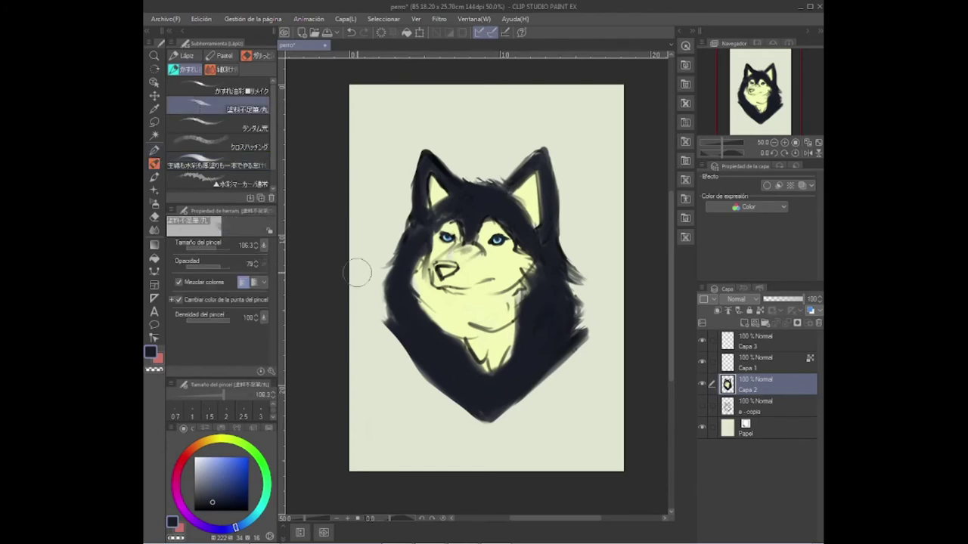
left_click(155, 109)
left_click(454, 305)
left_click(154, 164)
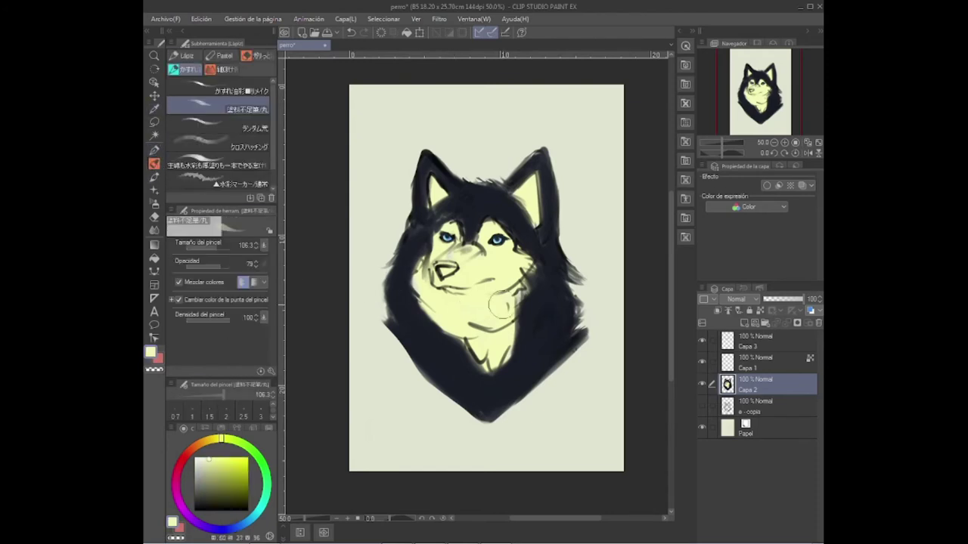
mouse_move(517, 293)
left_mouse_down()
mouse_move(505, 261)
mouse_move(517, 261)
mouse_move(512, 285)
mouse_move(548, 268)
mouse_move(476, 286)
mouse_move(518, 265)
mouse_move(547, 274)
mouse_move(509, 276)
mouse_move(501, 347)
mouse_move(513, 355)
mouse_move(493, 372)
mouse_move(460, 340)
mouse_move(486, 360)
mouse_move(487, 384)
mouse_move(480, 341)
mouse_move(500, 333)
mouse_move(477, 320)
left_mouse_up()
left_click(217, 162)
left_click(215, 394)
mouse_move(412, 259)
left_mouse_down()
mouse_move(407, 285)
mouse_move(419, 290)
mouse_move(435, 329)
left_mouse_up()
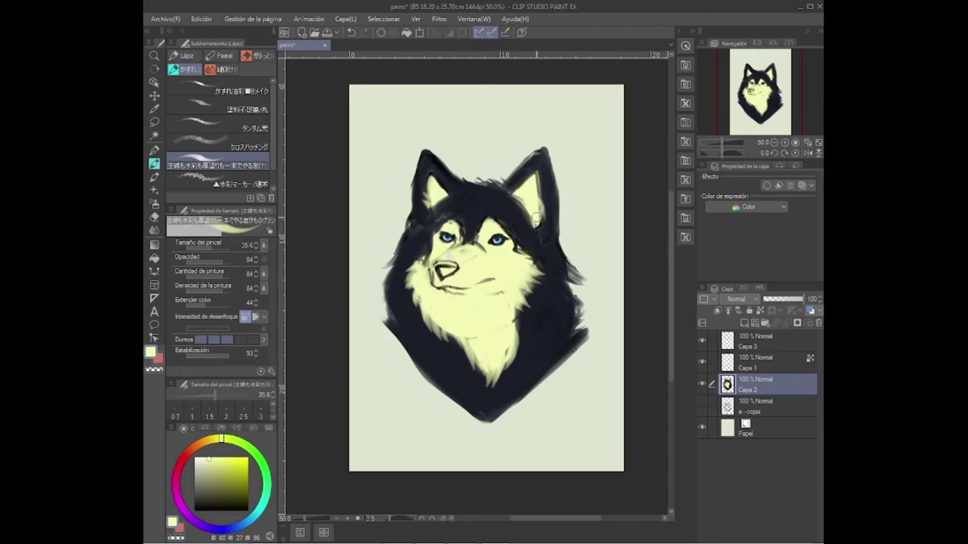
left_click_drag(539, 209, 540, 180)
- Fill the nose with dark olive and shade the chest fur and inner ears with muted yellow at brush size 35.6
left_click_drag(221, 502, 233, 501)
mouse_move(440, 270)
left_mouse_down()
mouse_move(452, 264)
mouse_move(439, 270)
mouse_move(448, 275)
left_mouse_up()
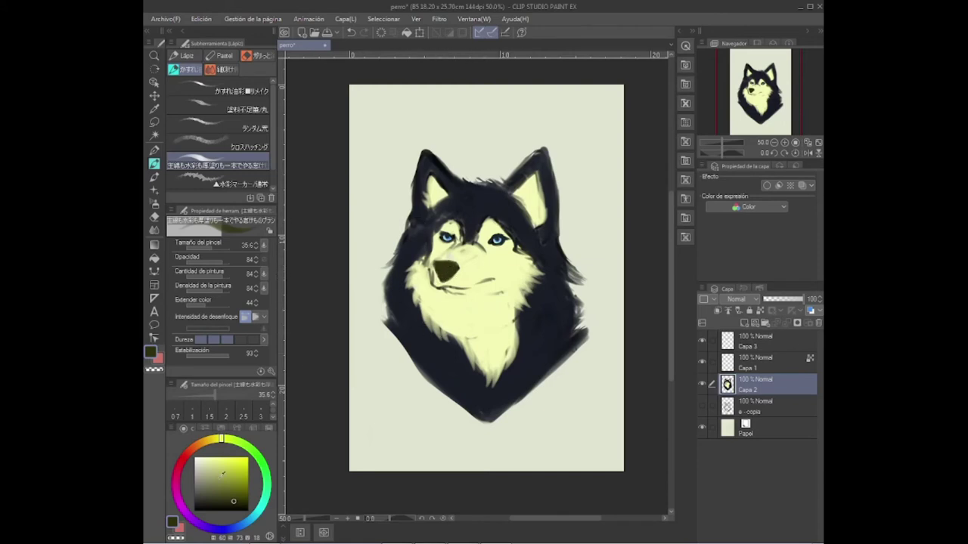
left_click(469, 331, "alt")
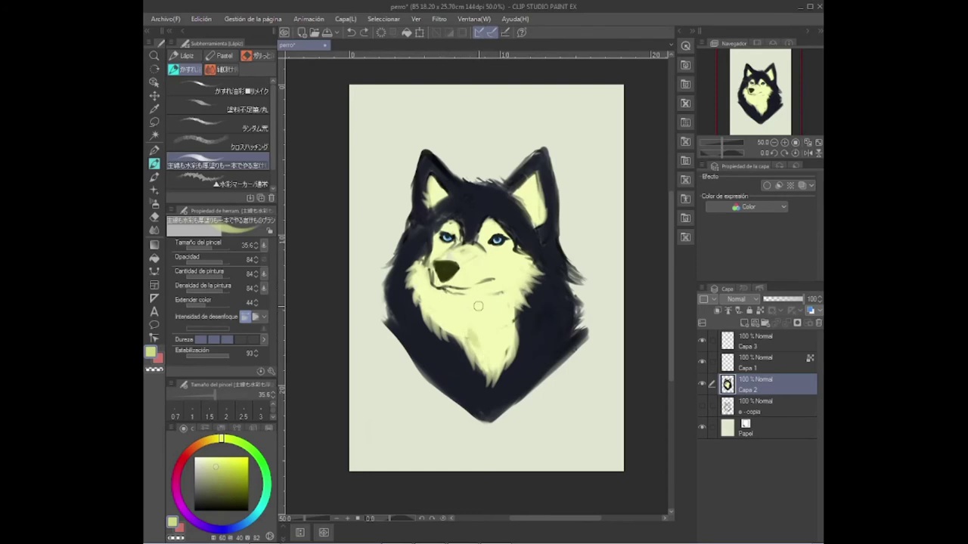
left_click(472, 340, "alt")
left_click_drag(470, 346, 498, 352)
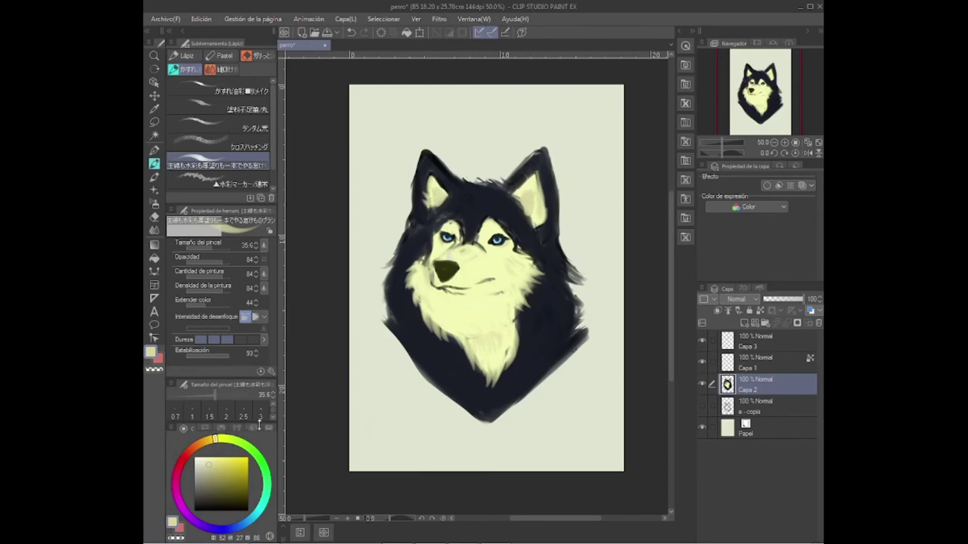
- Add muted blue fur strokes over the navy coat, lowering the brush opacity to 54
left_click(241, 525)
left_click(238, 492)
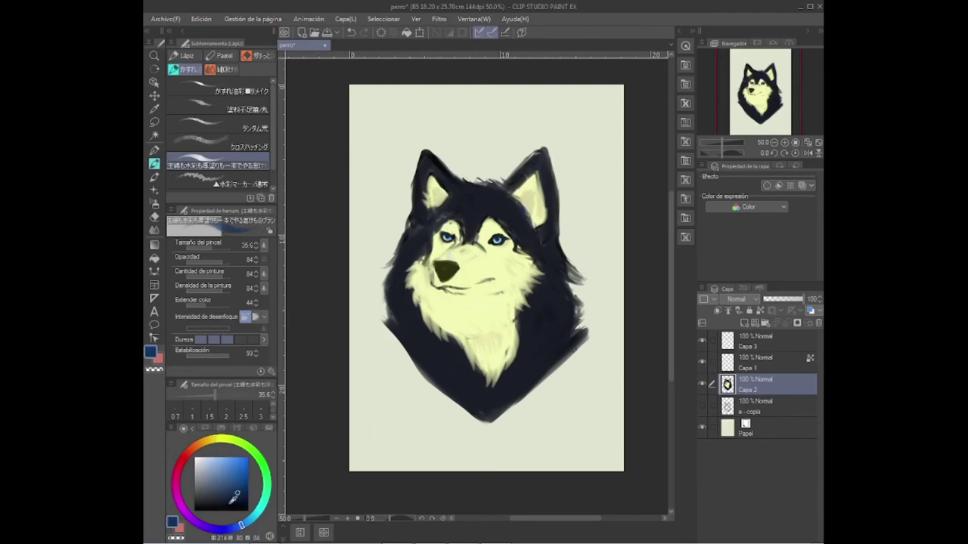
mouse_move(219, 493)
left_mouse_down()
mouse_move(231, 483)
mouse_move(217, 492)
left_mouse_up()
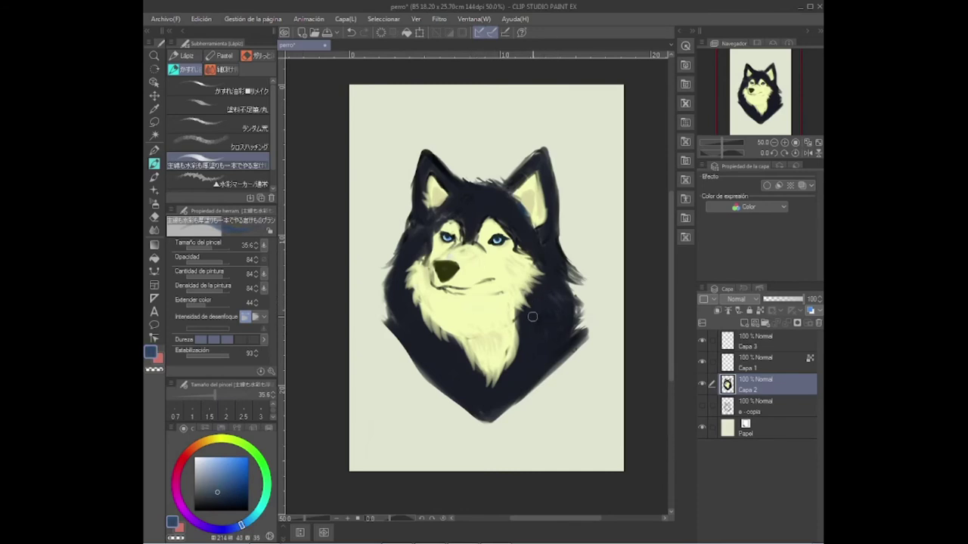
left_click(208, 261)
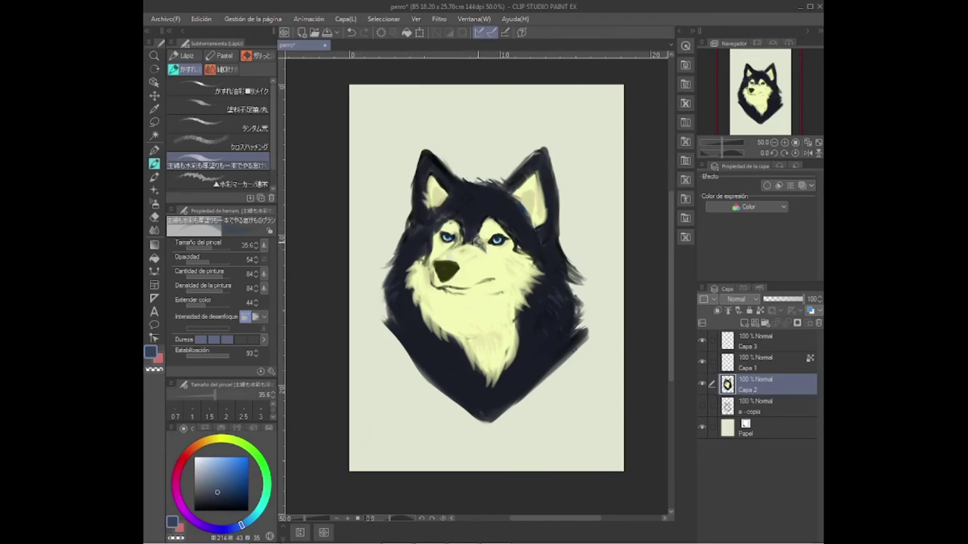
- Shade the muzzle and mouth area with a sampled muted yellow at opacity 54 and undo the last stroke
key("i")
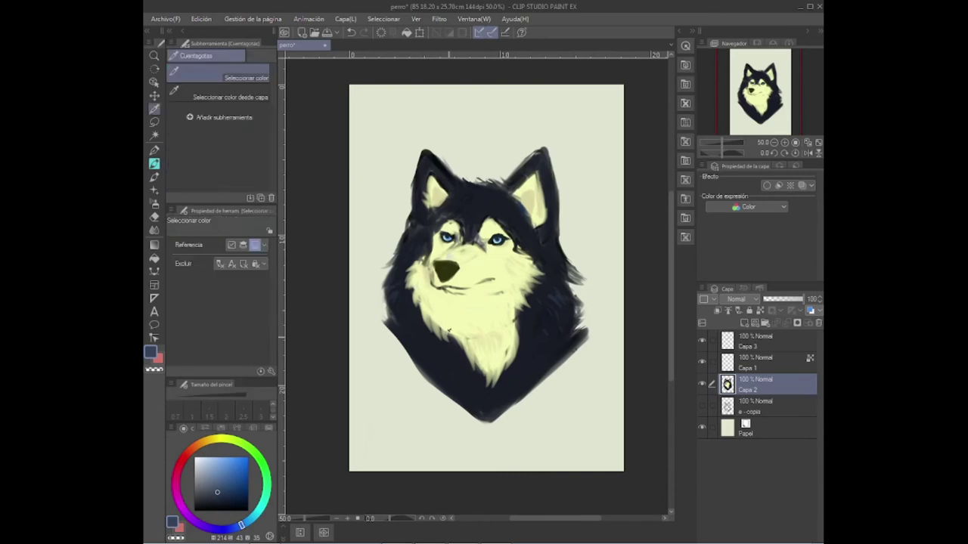
left_click(447, 350)
left_click(155, 149)
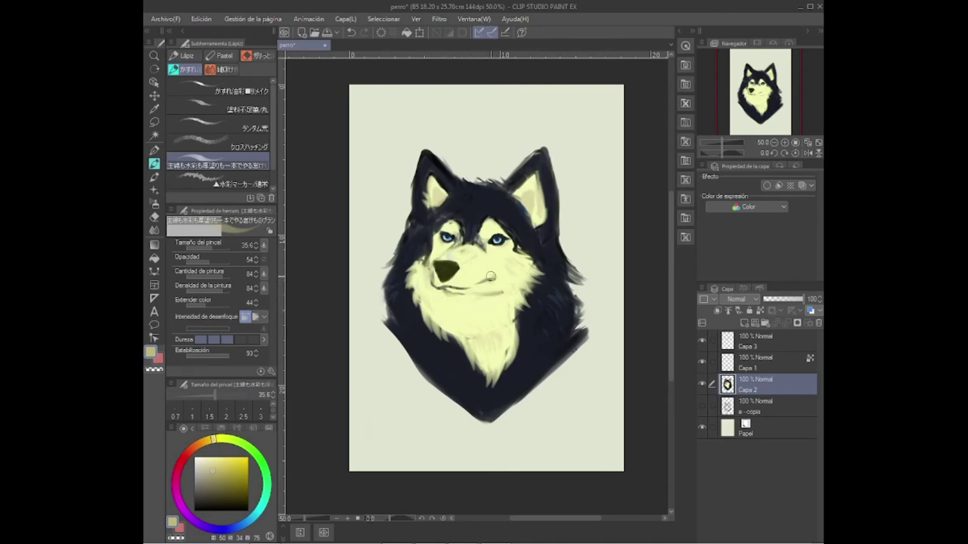
left_click_drag(454, 267, 439, 264)
key("ctrl+z")
- Touch up the muzzle around the nose with pale yellow sampled from the neck fur
scroll(444, 214, "up", 1)
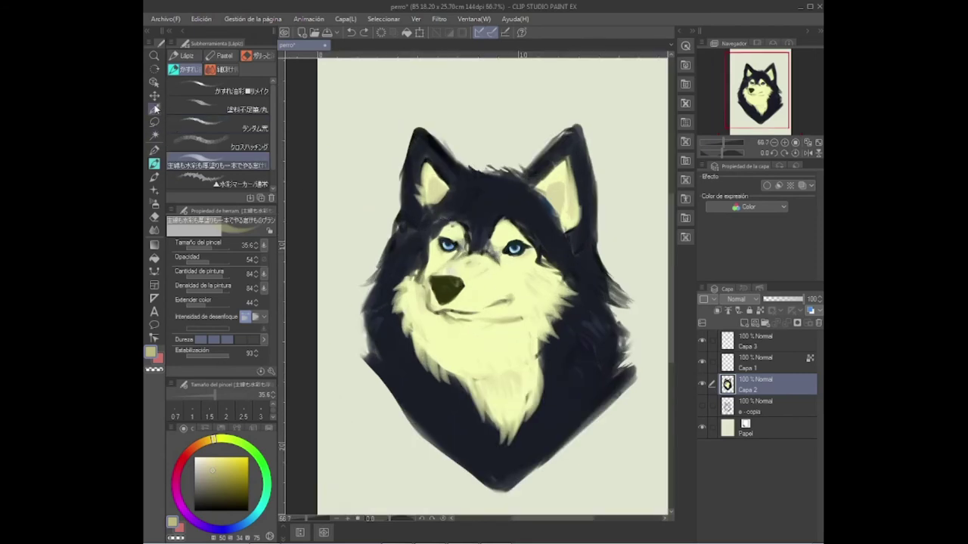
left_click(155, 109)
left_click(456, 363)
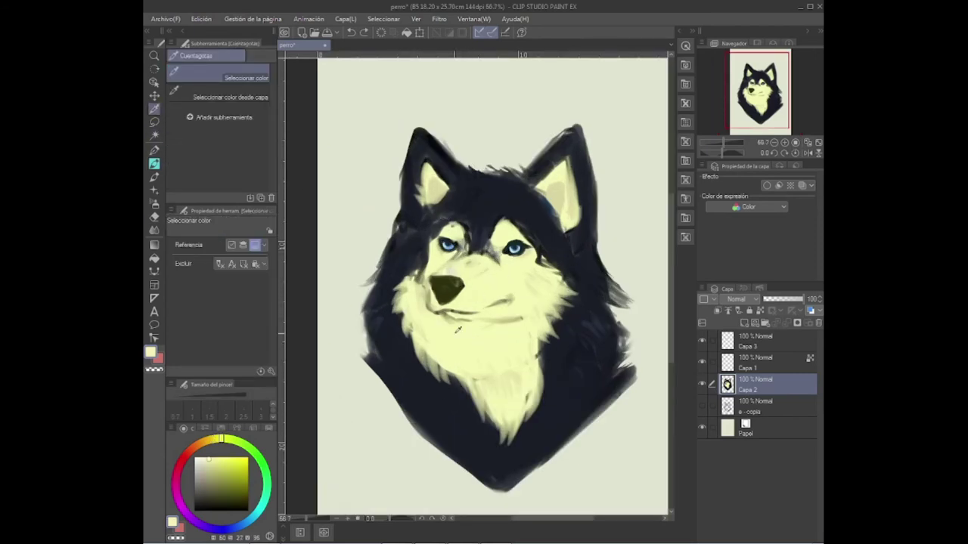
left_click(154, 163)
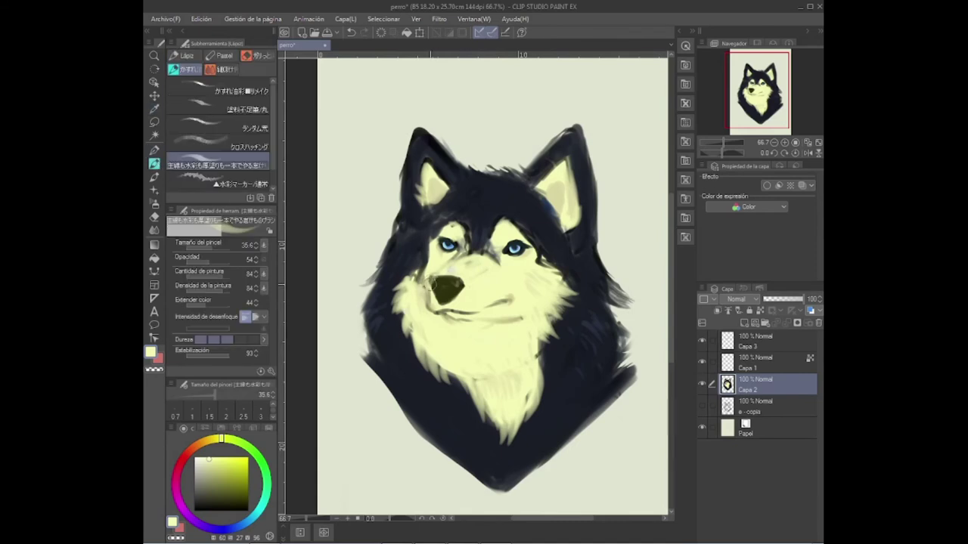
- Dot small dark navy whisker marks on the muzzle at brush size 4.6 and opacity 29
left_click(237, 526)
left_click(220, 497)
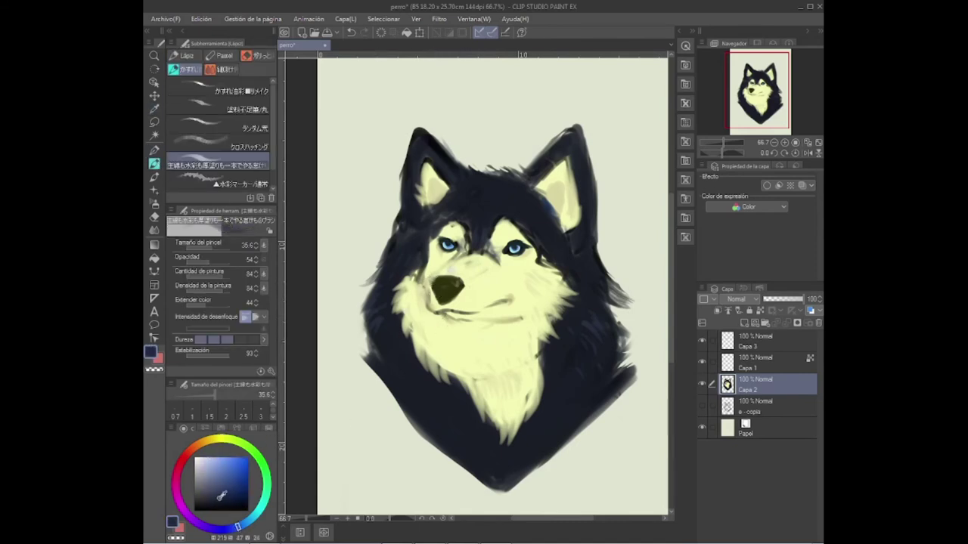
left_click(213, 394)
left_click(198, 260)
left_click(199, 395)
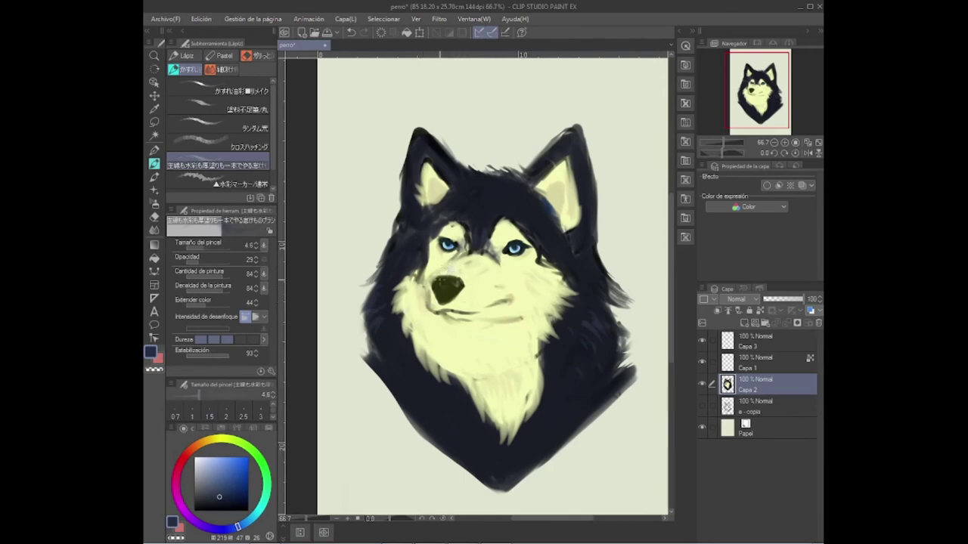
- Soften the muzzle beside the nose with sampled pale yellow at brush size 15.7
left_click(204, 395)
left_click(153, 108)
left_click(467, 339)
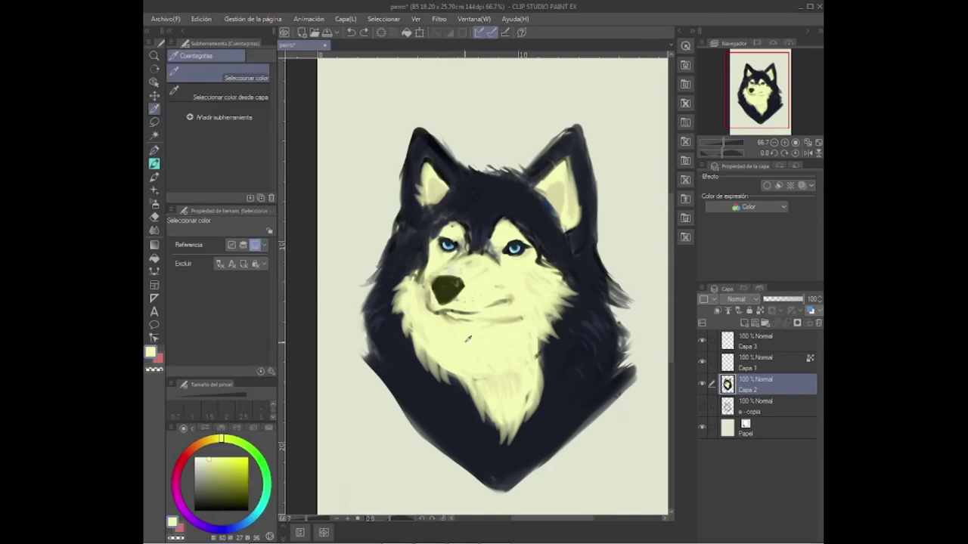
left_click(155, 163)
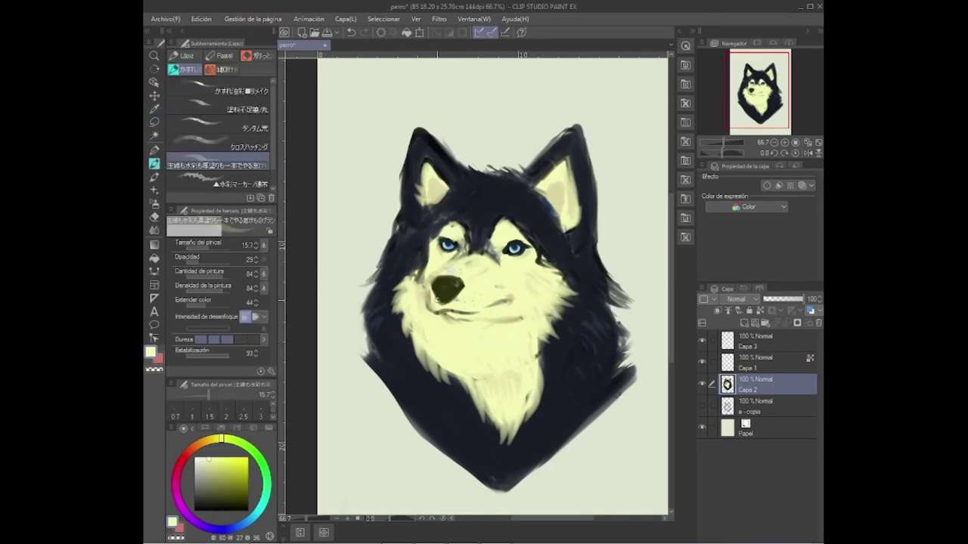
- Shade the nose with dark navy at brush size 50 and muted blue-grey at size 27.1
left_click(223, 495)
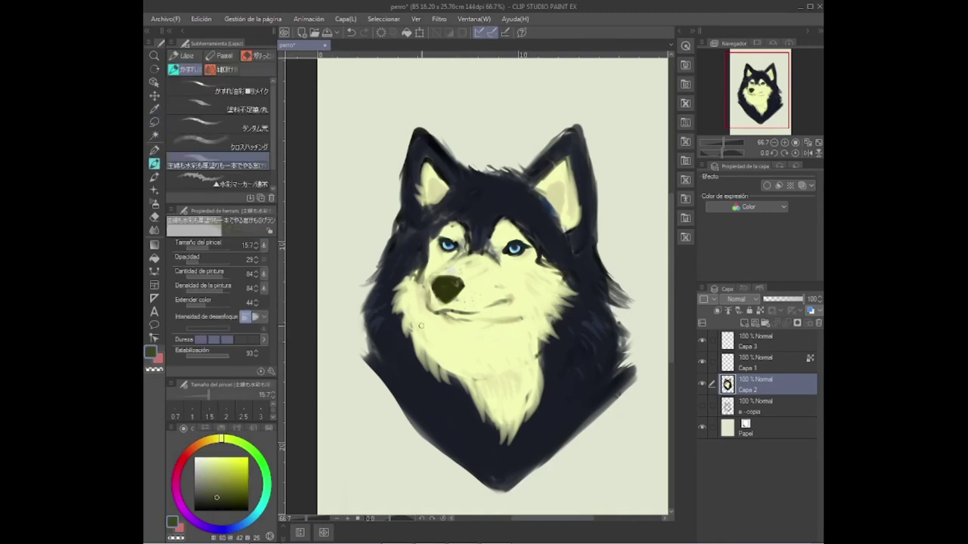
left_click(239, 526)
left_click(207, 499)
left_click(217, 395)
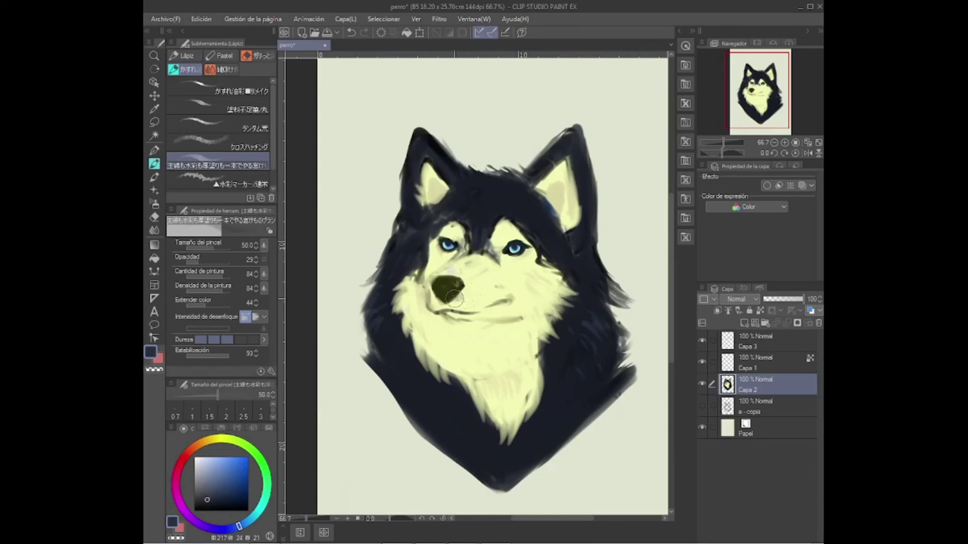
left_click(225, 502)
left_click(213, 394)
left_click(217, 484)
left_click(218, 396)
left_click(214, 395)
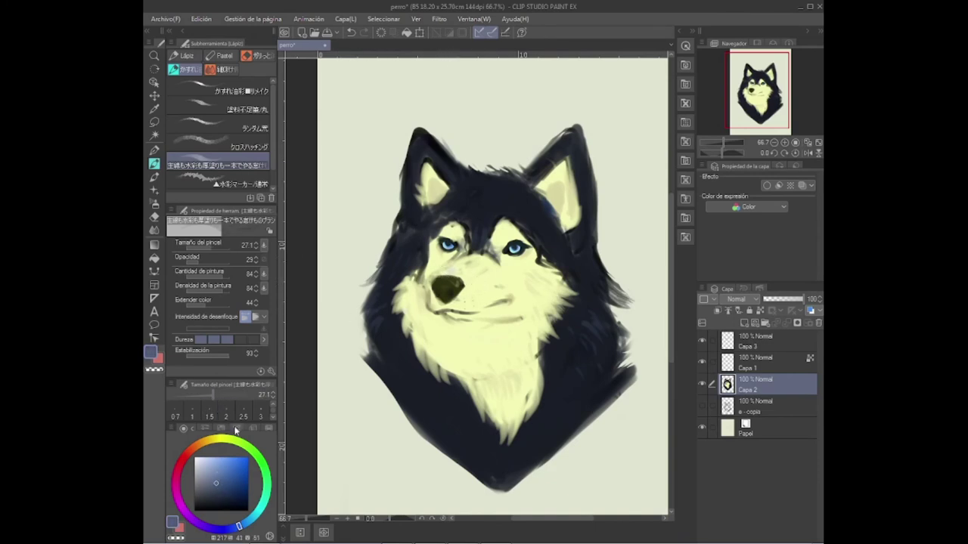
- Shade the pale fur with muted olive yellow and darken the mouth area with dark navy at brush size 27.1
left_click(220, 439)
left_click(218, 475)
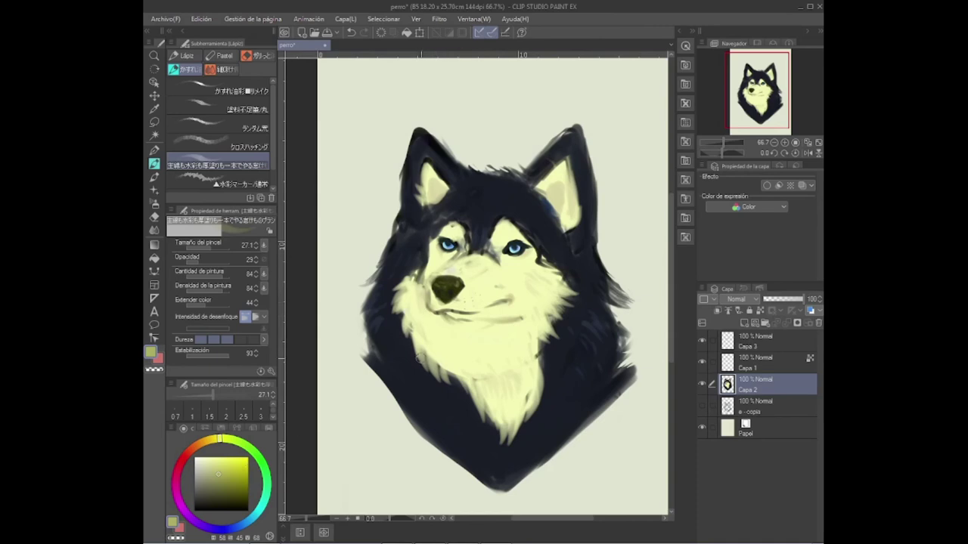
left_click(229, 529)
left_click(207, 496)
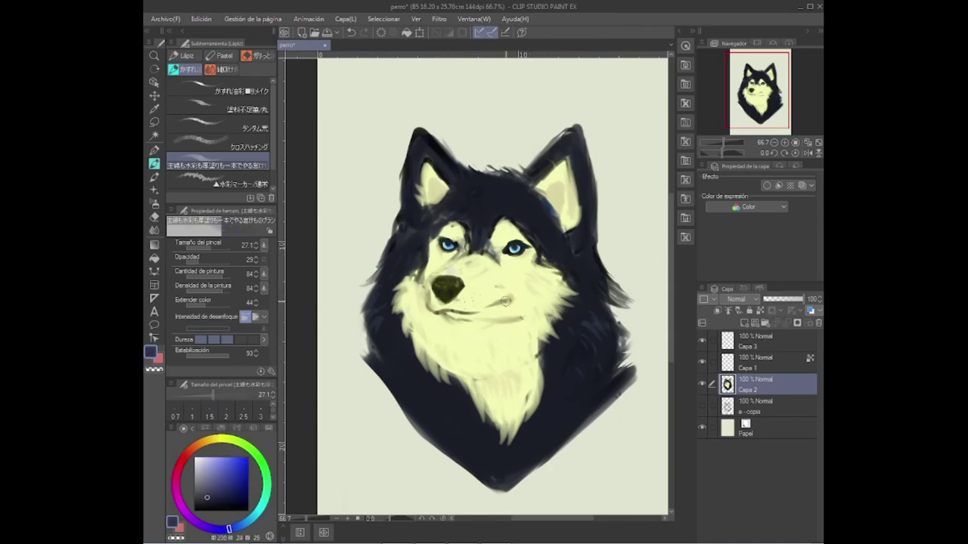
left_click_drag(435, 322, 446, 307)
- Mirror the canvas view horizontally and fit the whole page in view to check the drawing
left_click(807, 153)
left_click(794, 142)
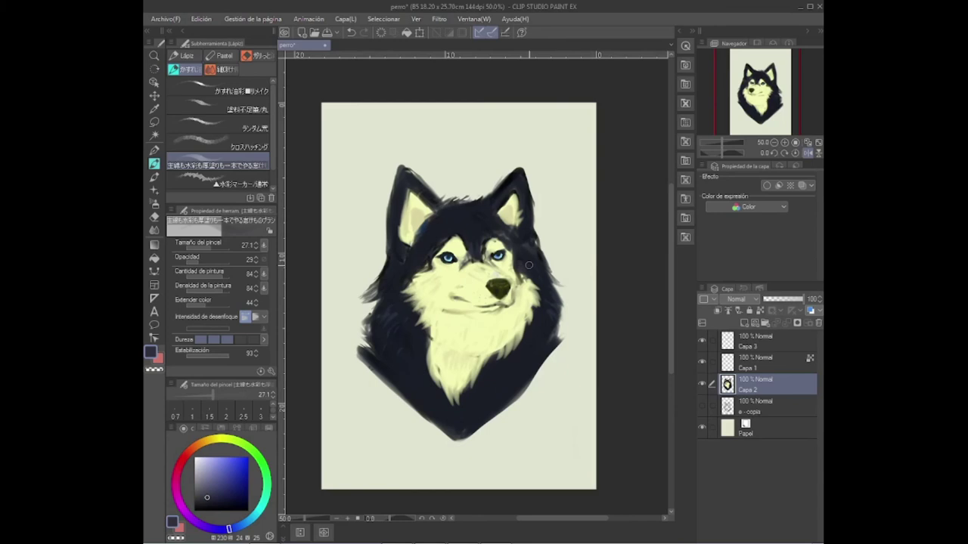
key("m")
mouse_move(505, 327)
left_mouse_down()
mouse_move(518, 285)
mouse_move(496, 266)
mouse_move(441, 303)
left_mouse_up()
key("ctrl+d")
- Brush sampled pale yellow over the muzzle, cheek and chest fur at opacity 61 and return the canvas to its unmirrored view
left_click(155, 164)
left_click(154, 109)
left_click(463, 345)
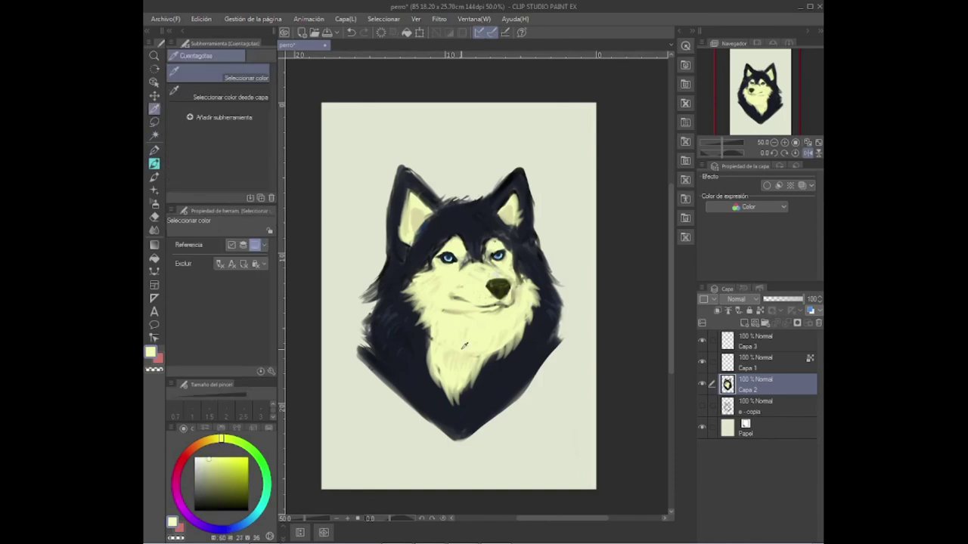
left_click(155, 163)
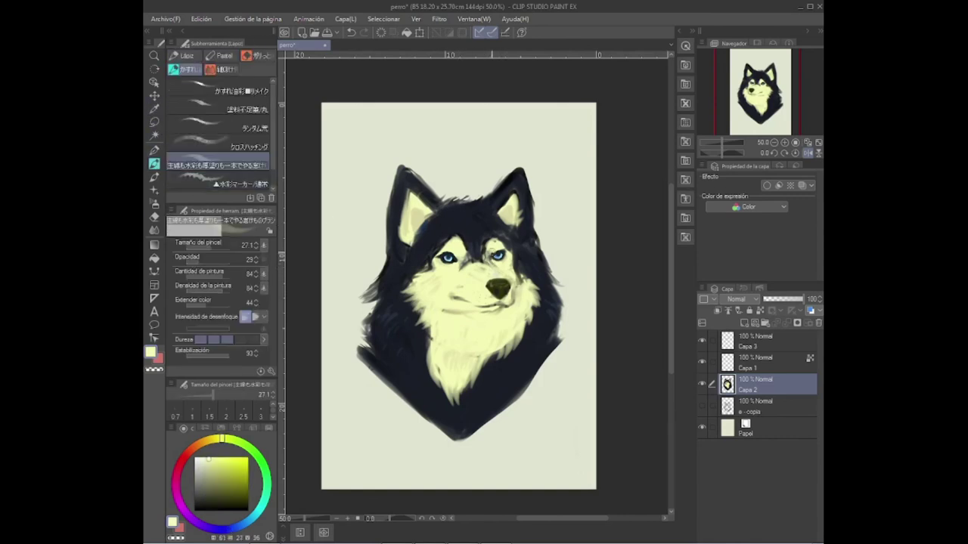
left_click(212, 261)
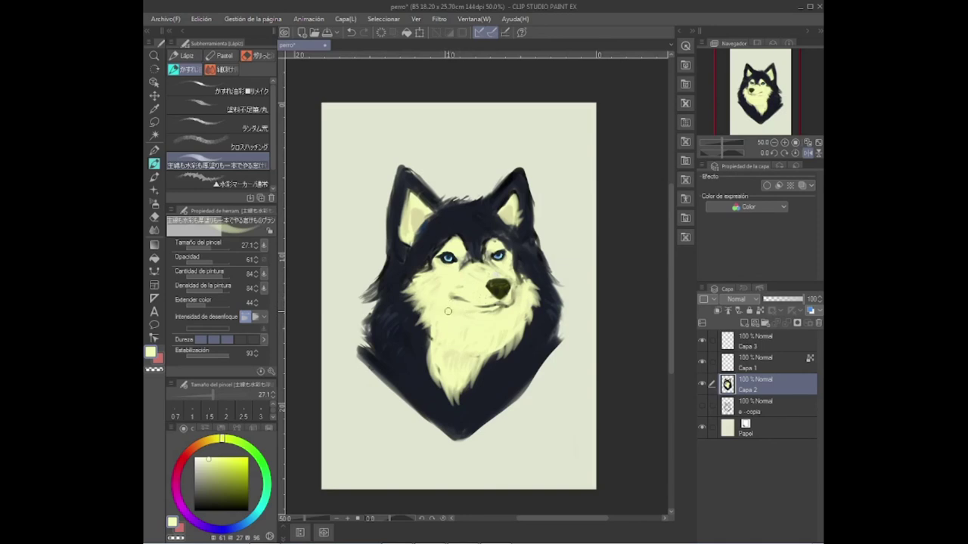
left_click(807, 152)
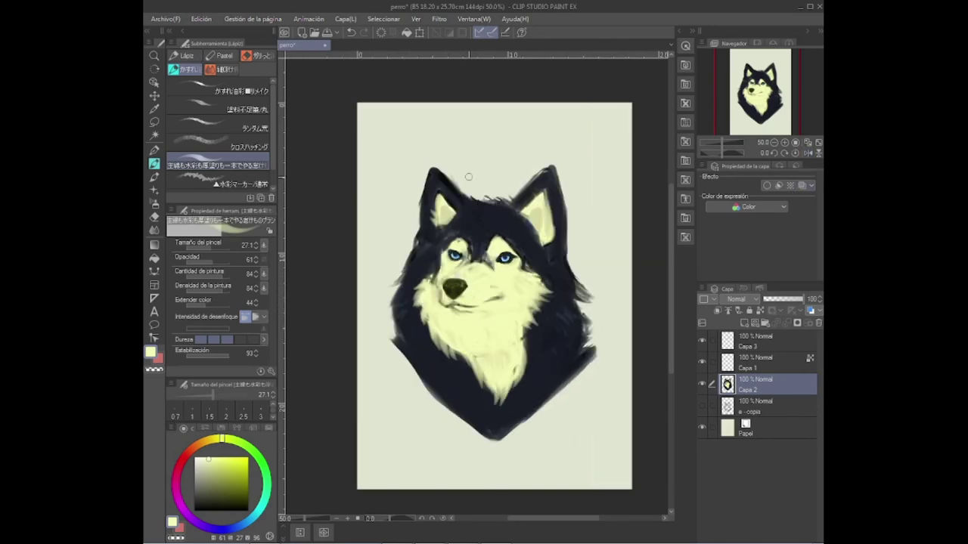
- Sample a dark navy from the coat on the forehead for further fur painting at brush size 27.1
left_click(469, 237, "alt")
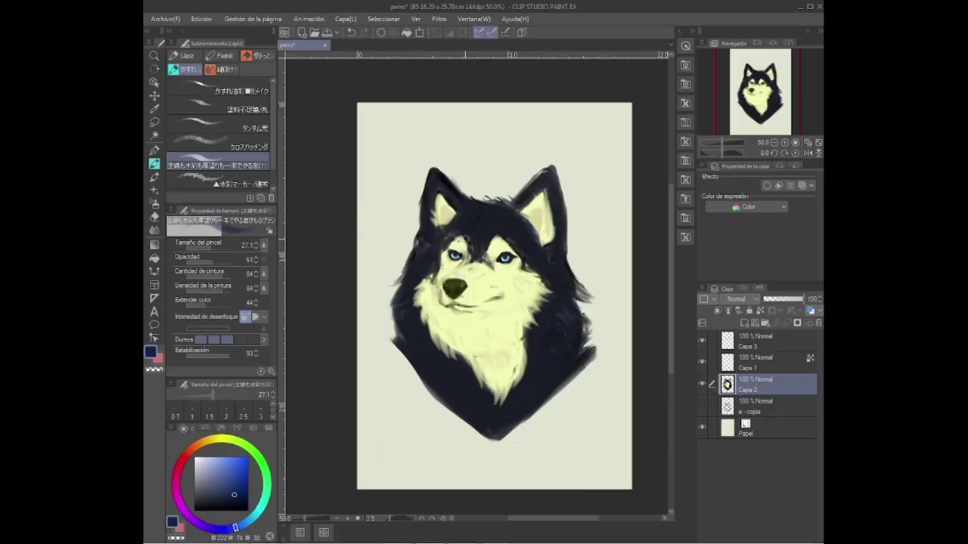